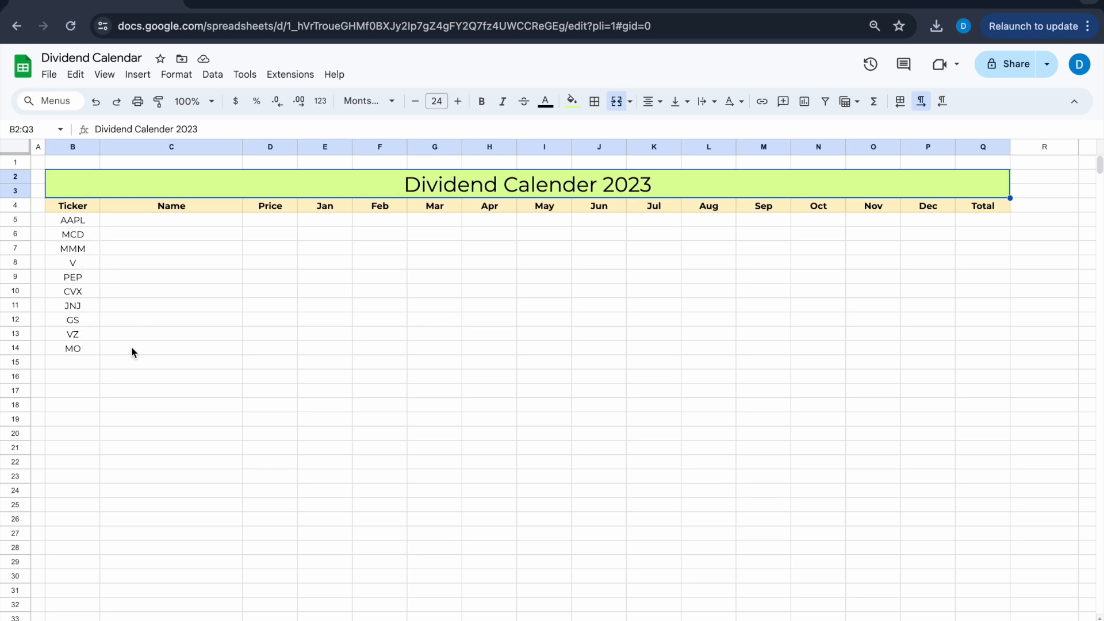
Enter a GOOGLEFINANCE formula in C5 using ticker B5 and the Name header C4 as the attribute
{"action": "left_click", "coordinate": [92, 208]}
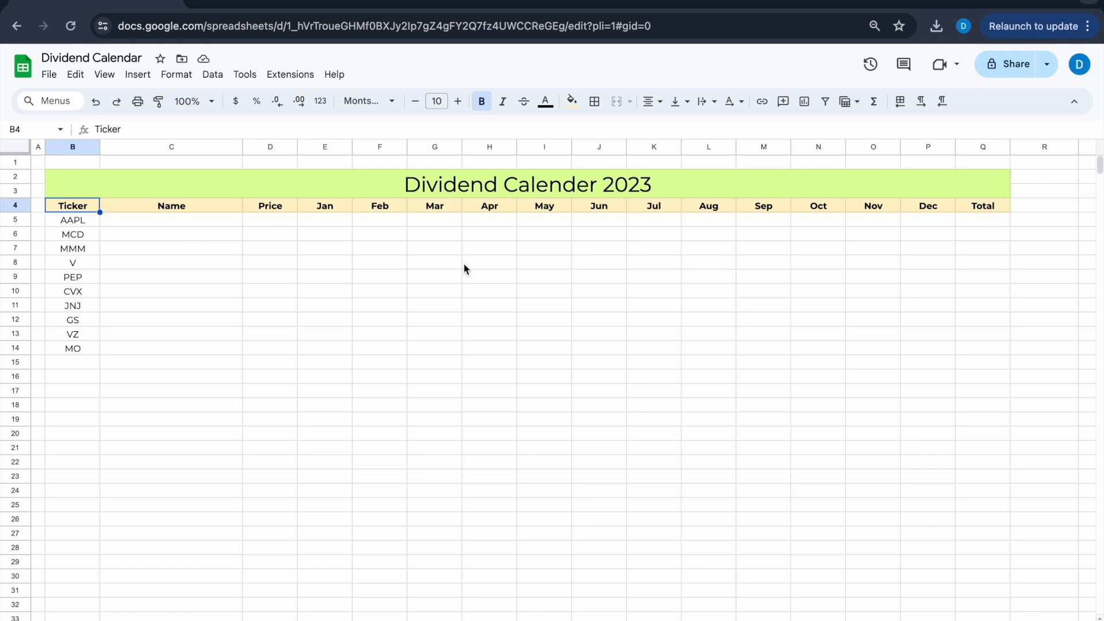
{"action": "left_click", "coordinate": [143, 222]}
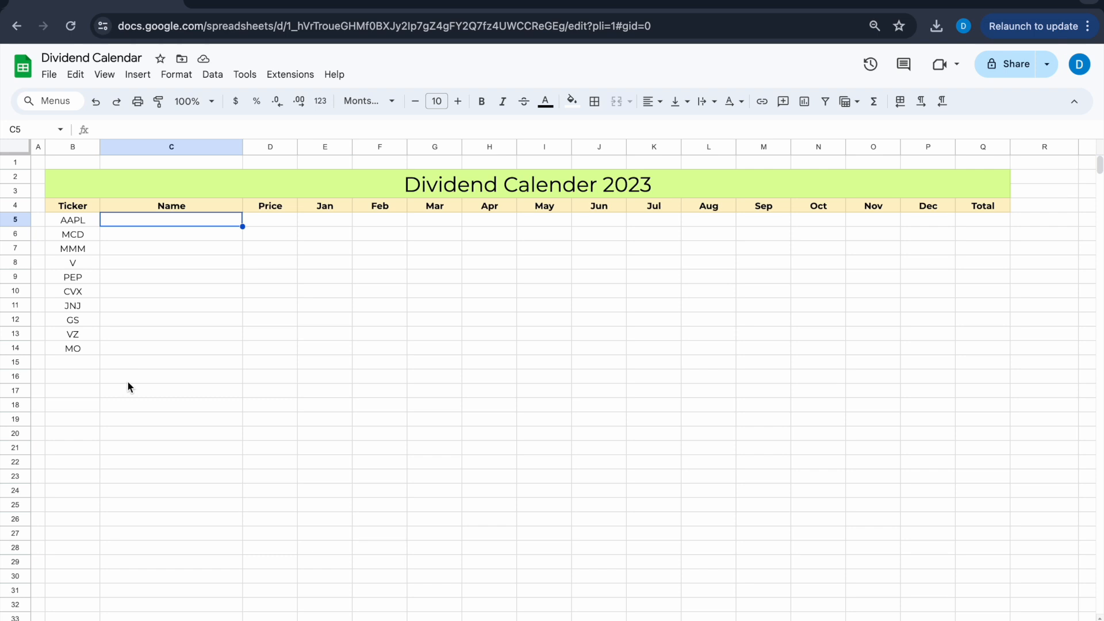
{"action": "type", "text": "="}
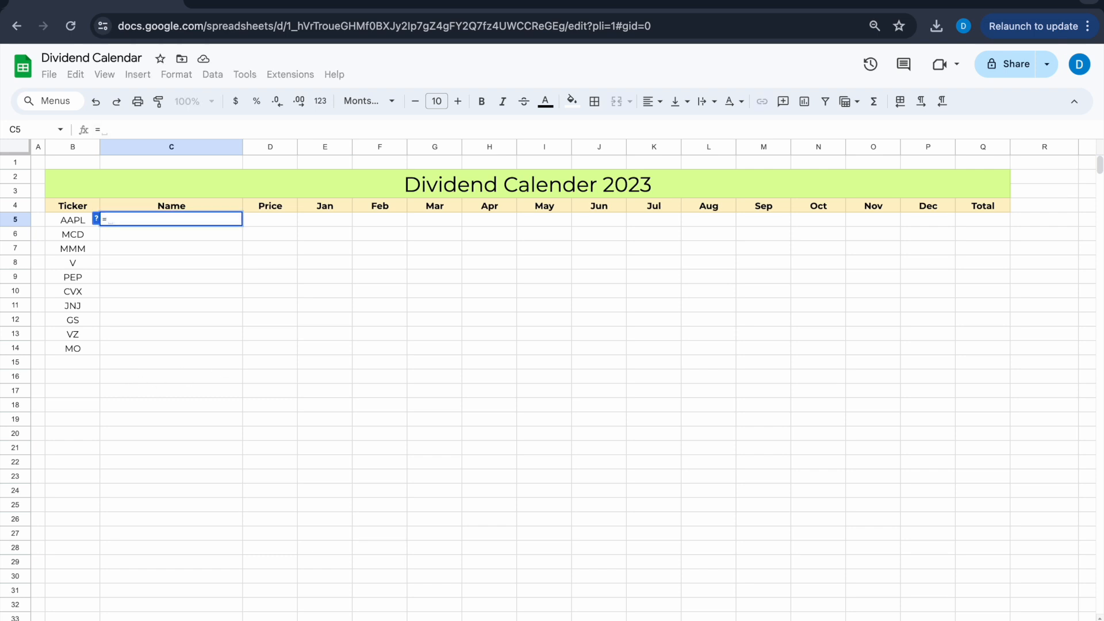
{"action": "type", "text": "goo"}
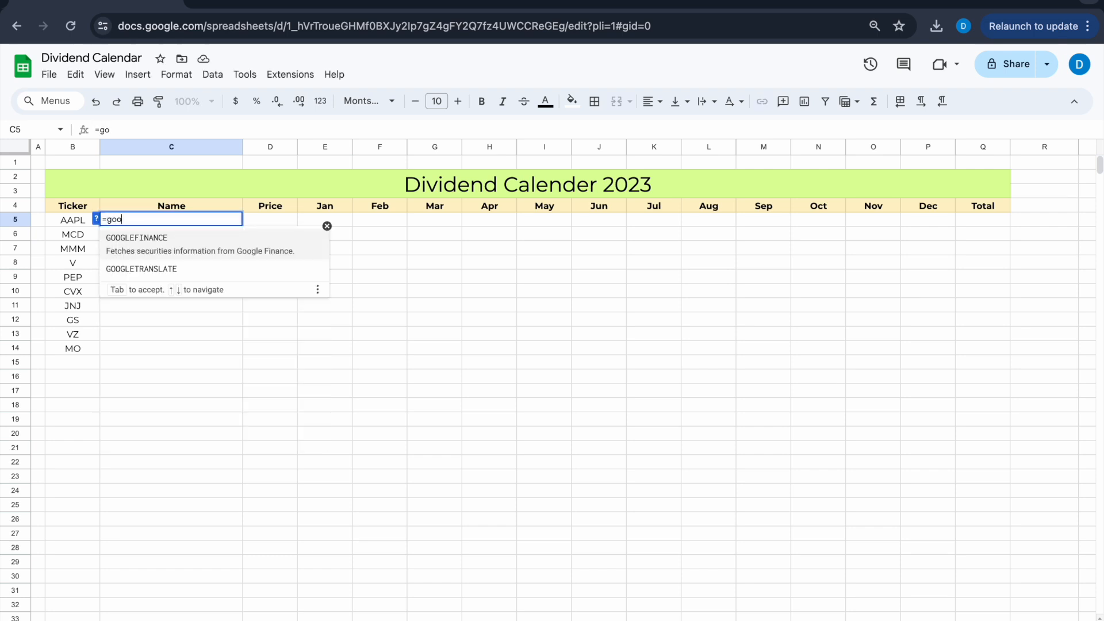
{"action": "type", "text": "glefi"}
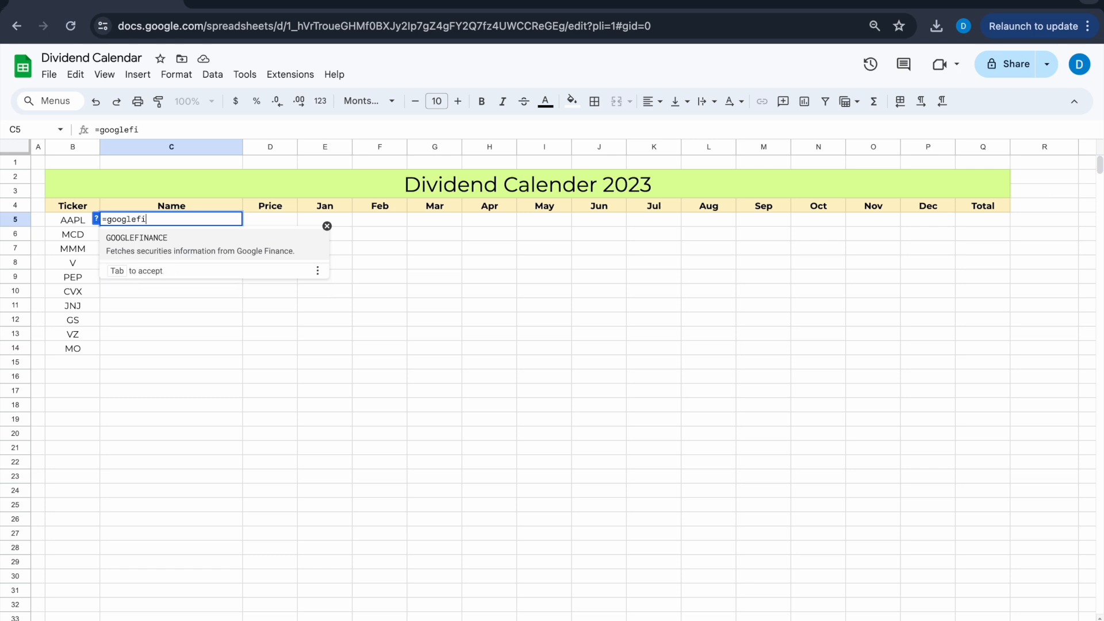
{"action": "type", "text": "na"}
{"action": "left_click", "coordinate": [217, 265]}
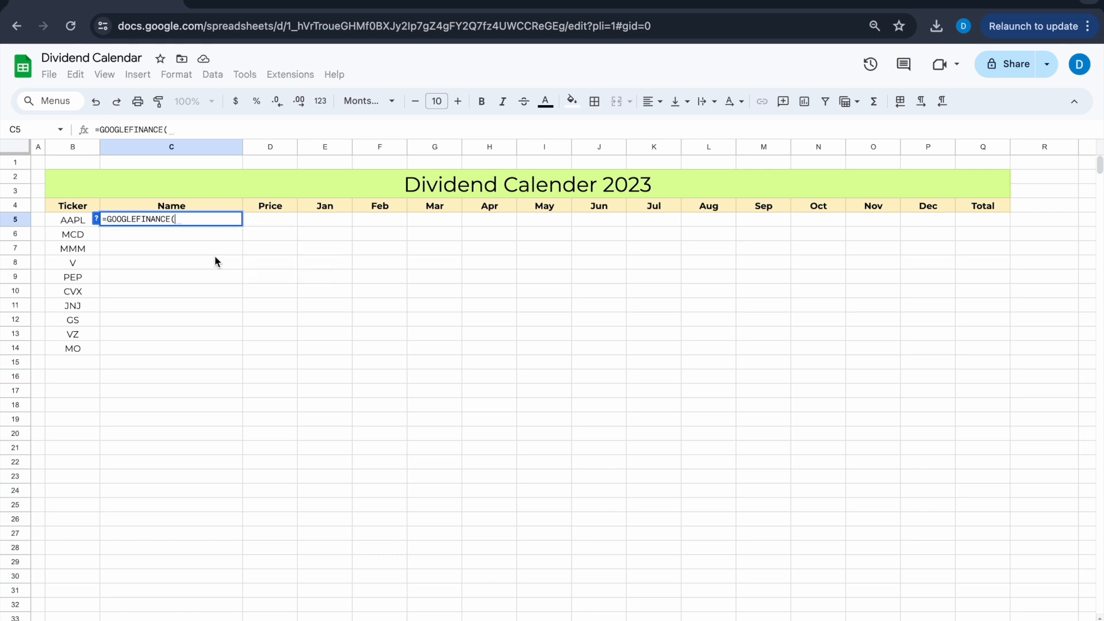
{"action": "left_click", "coordinate": [96, 220]}
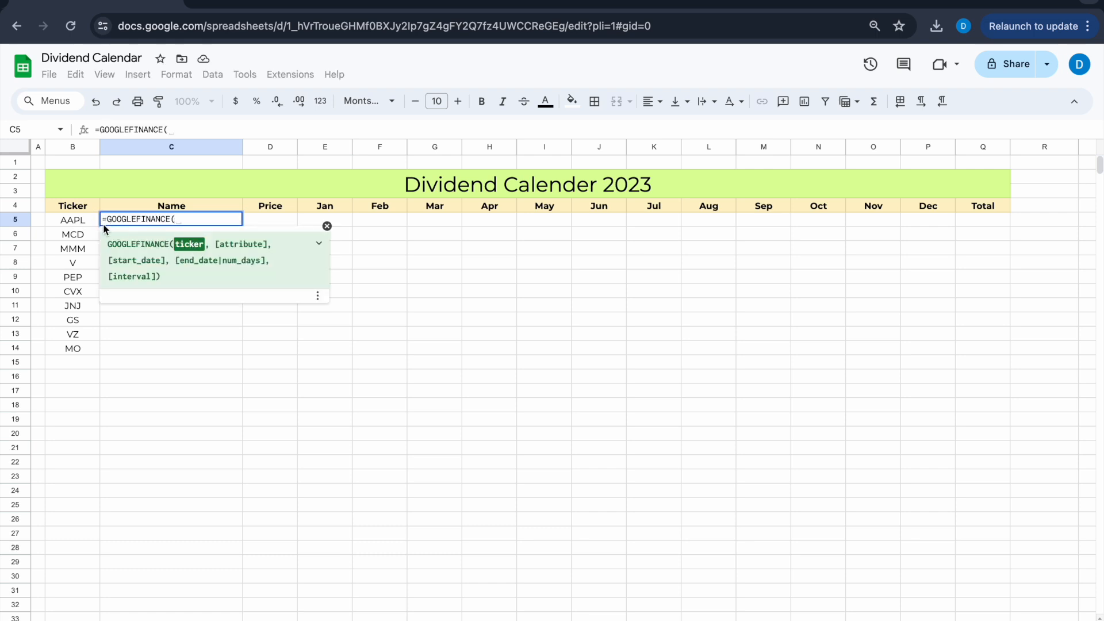
{"action": "left_click", "coordinate": [75, 222]}
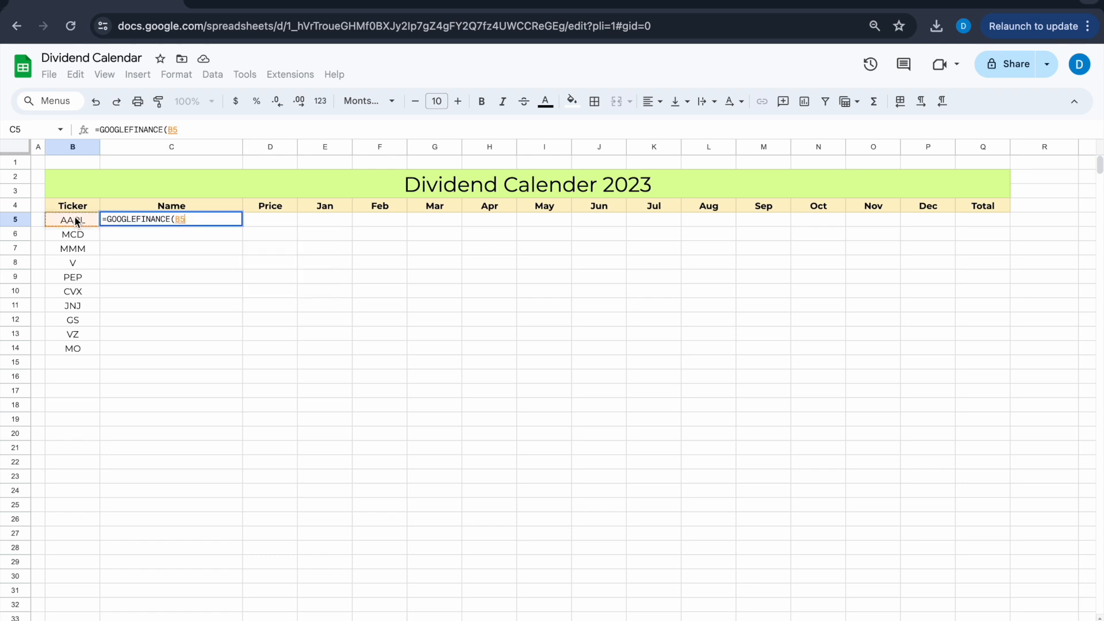
{"action": "type", "text": ","}
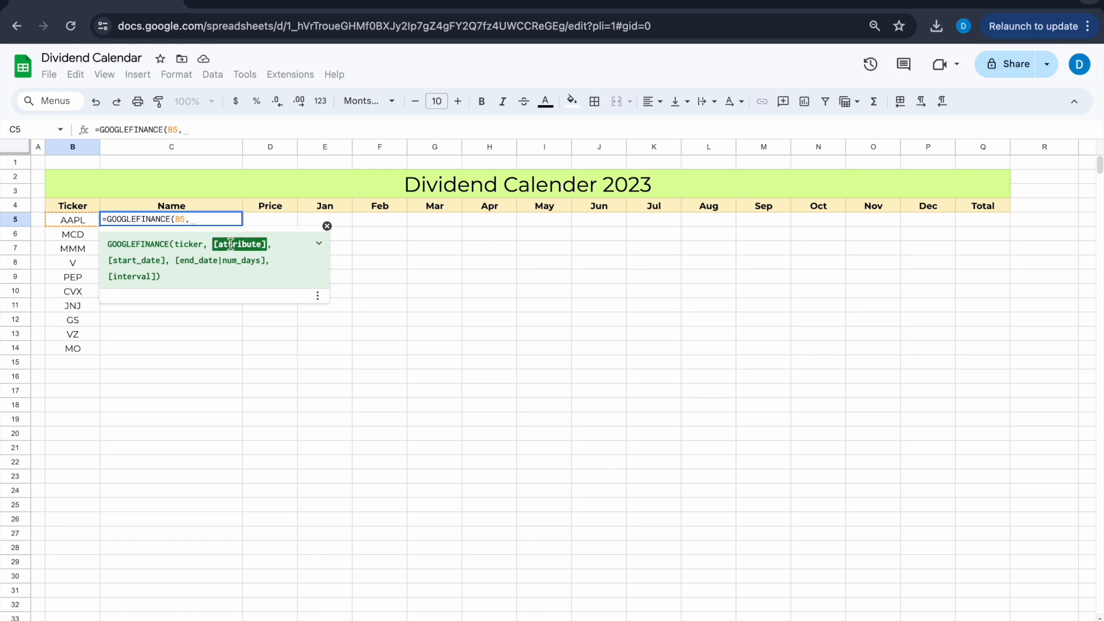
{"action": "left_click", "coordinate": [182, 211]}
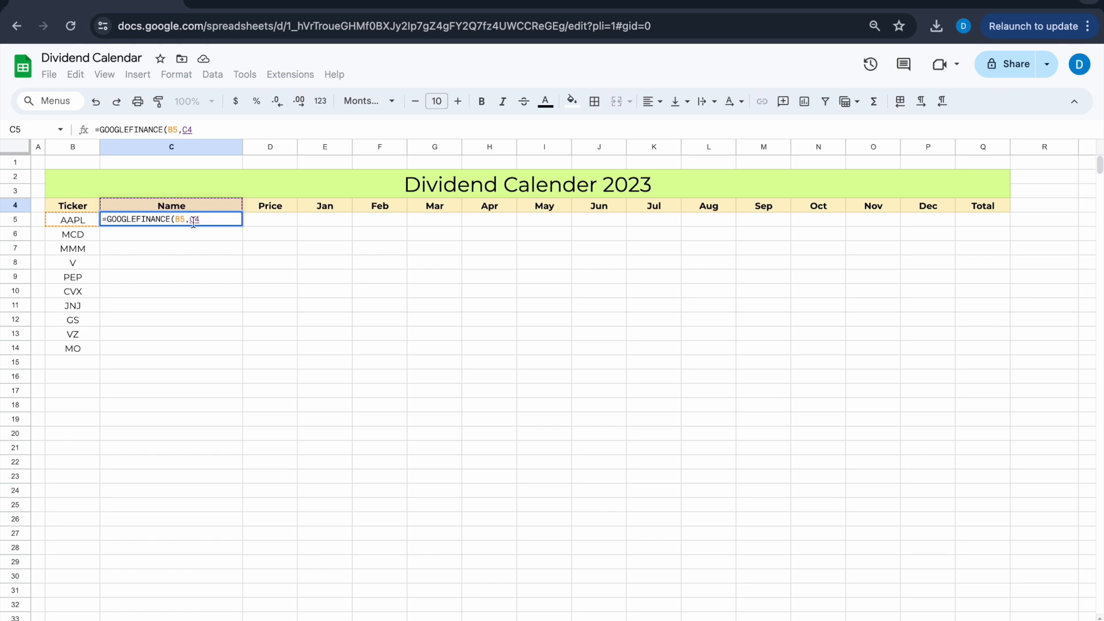
{"action": "key", "text": "Return"}
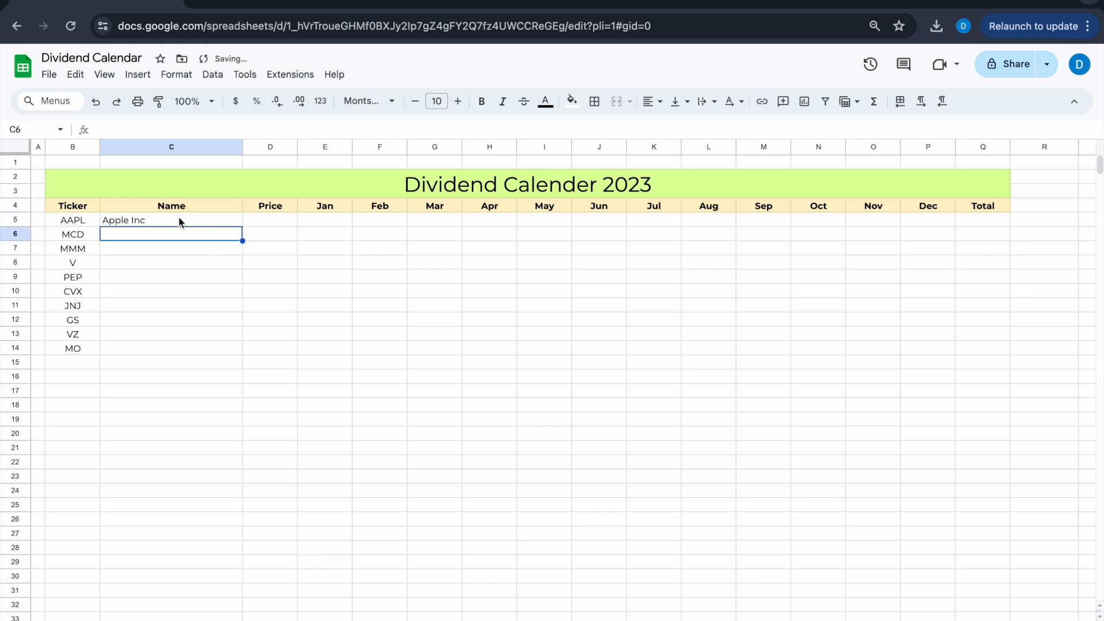
Lock the ticker column and header row in C5's formula so it reads =GOOGLEFINANCE($B5,C$4)
{"action": "left_click", "coordinate": [178, 222]}
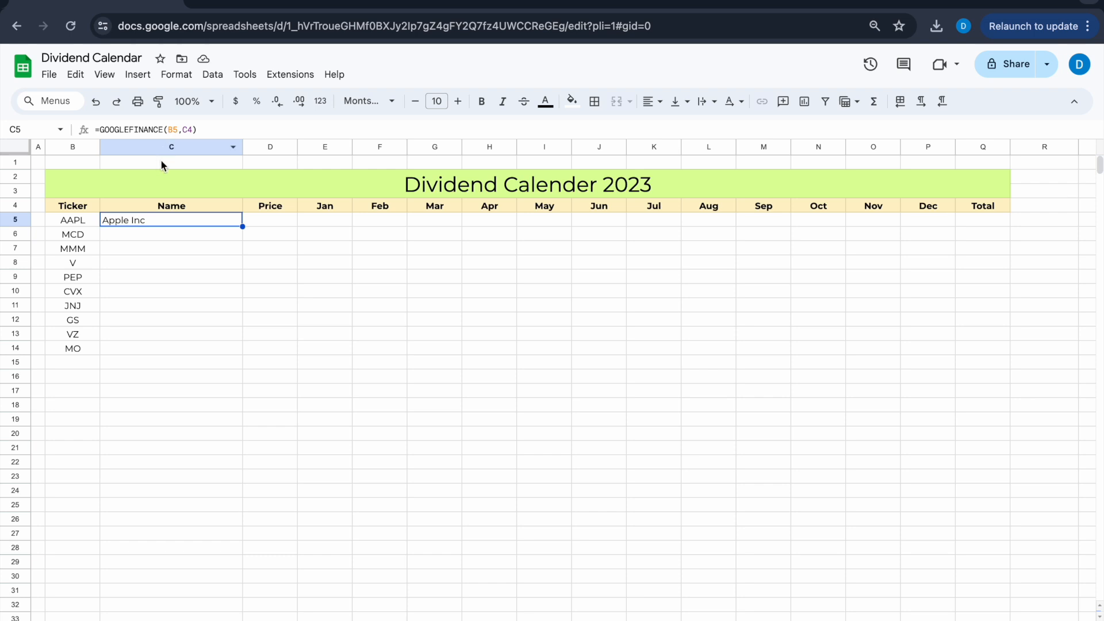
{"action": "left_click", "coordinate": [168, 132]}
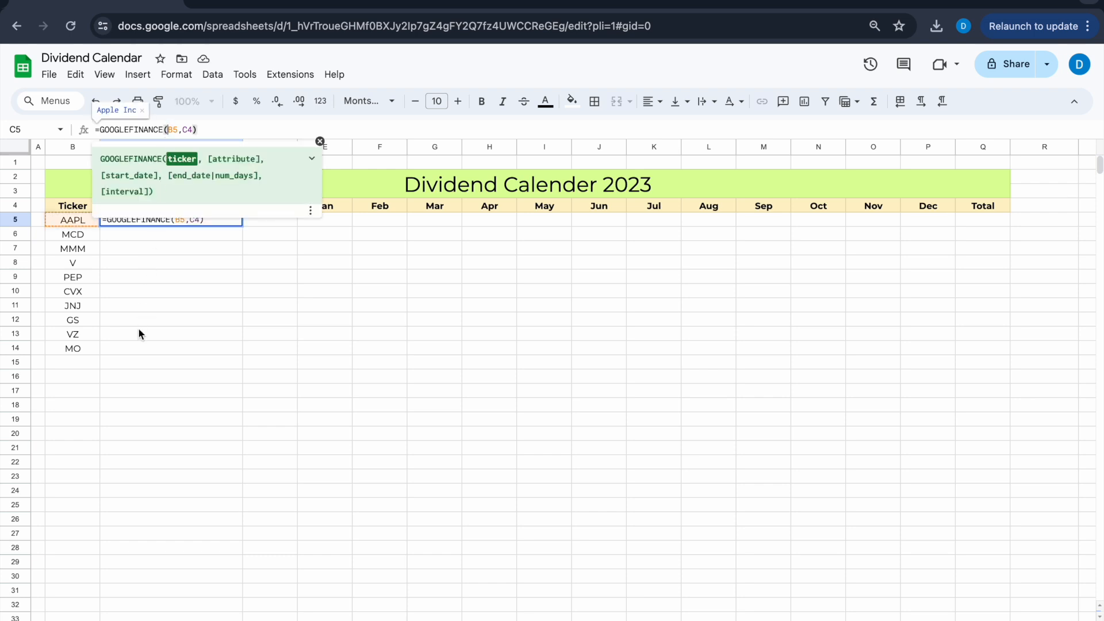
{"action": "type", "text": "$"}
{"action": "key", "text": "Right"}
{"action": "type", "text": "$"}
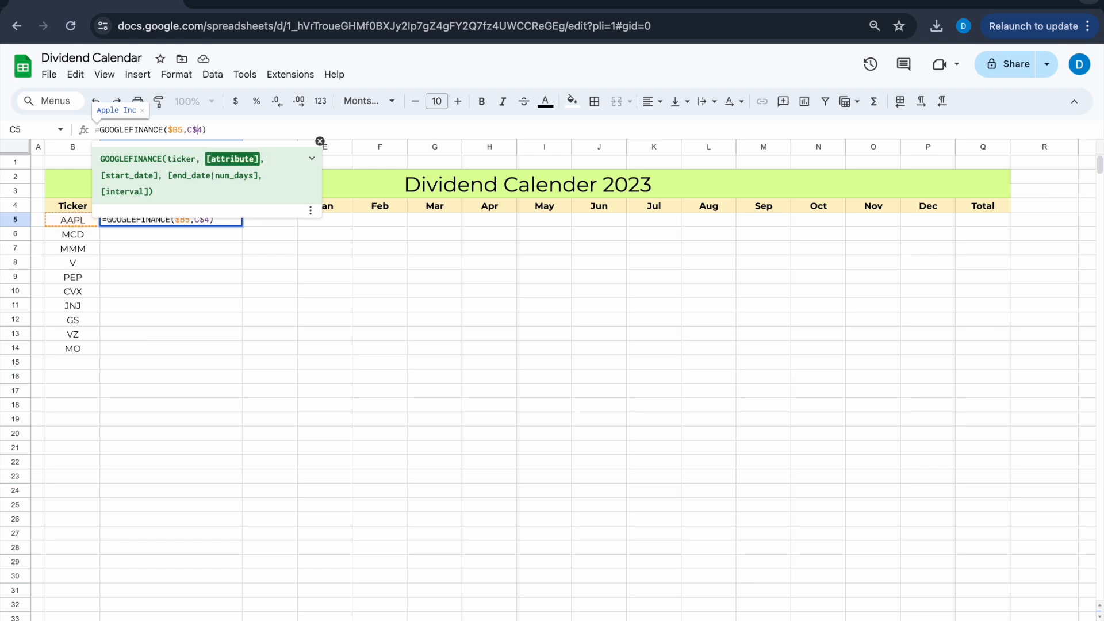
{"action": "key", "text": "Return"}
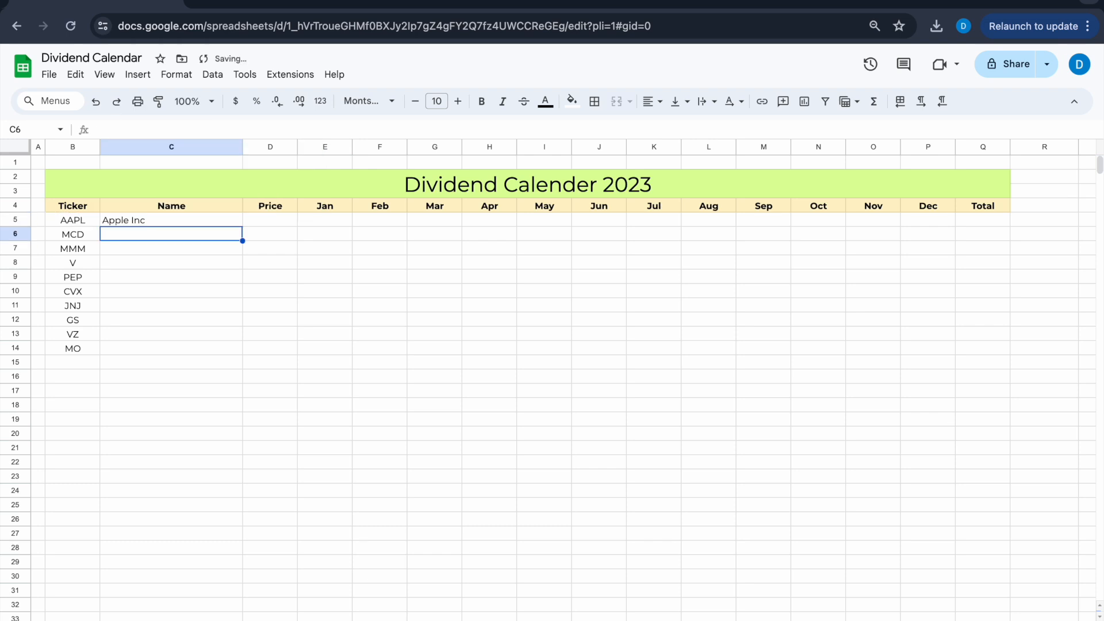
Fill the C5 formula down to row 14 and across into the Price column through D14
{"action": "left_click", "coordinate": [159, 222]}
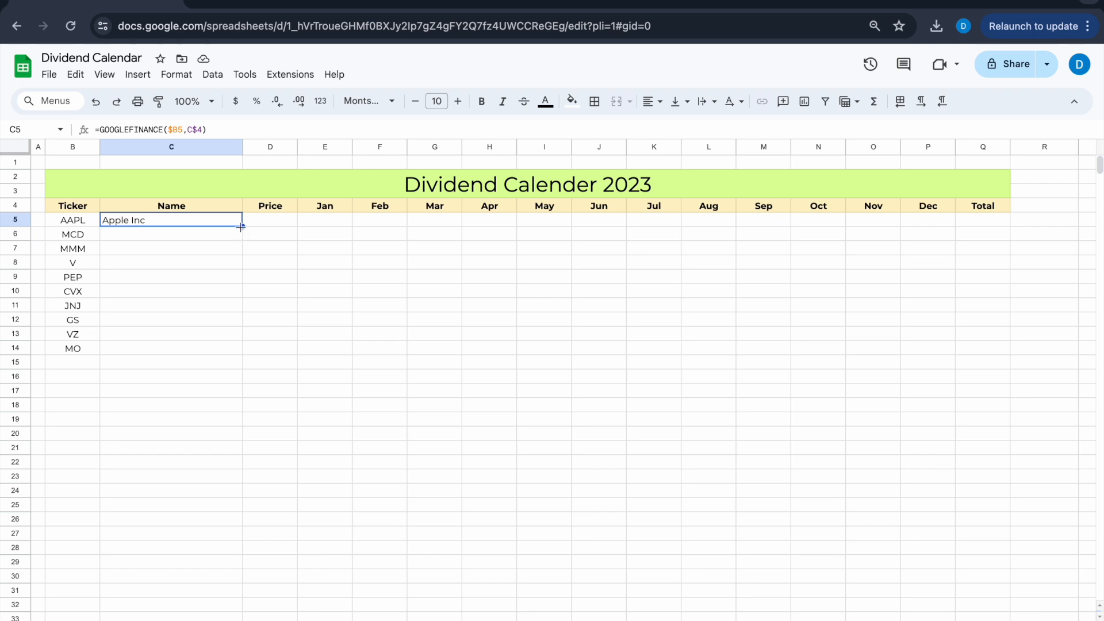
{"action": "left_click_drag", "start_coordinate": [240, 227], "coordinate": [240, 348]}
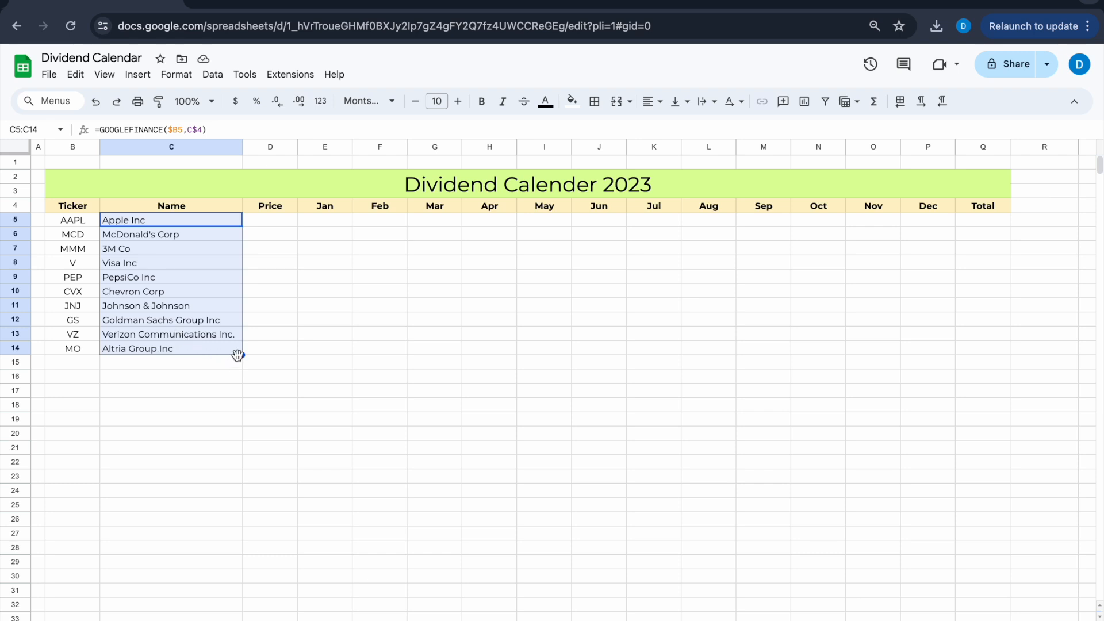
{"action": "left_click_drag", "start_coordinate": [241, 355], "coordinate": [286, 357]}
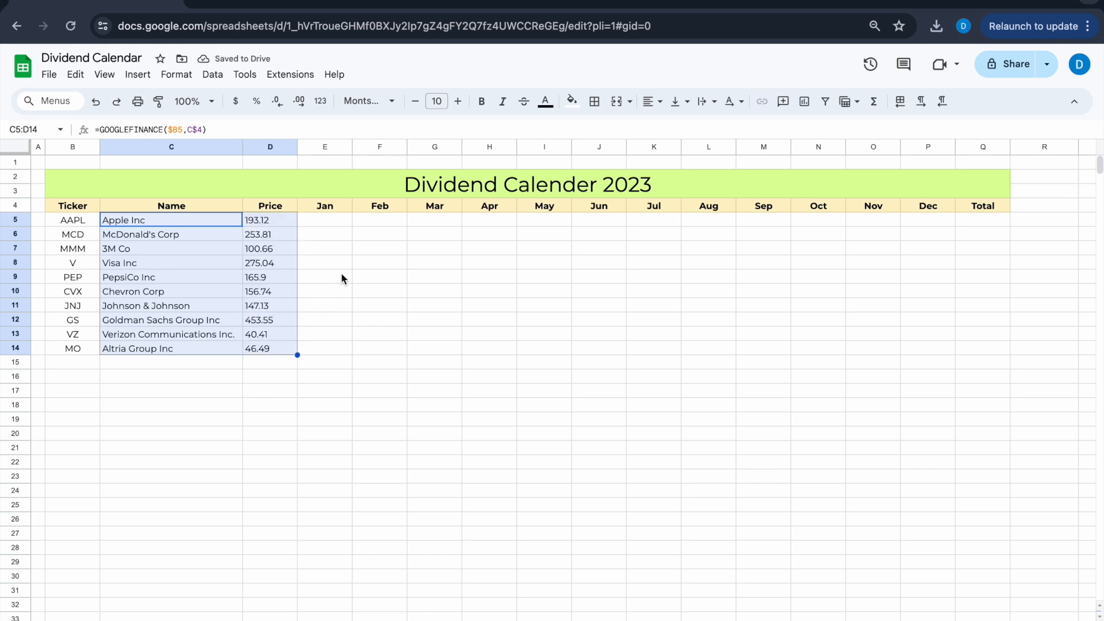
{"action": "left_click", "coordinate": [274, 464]}
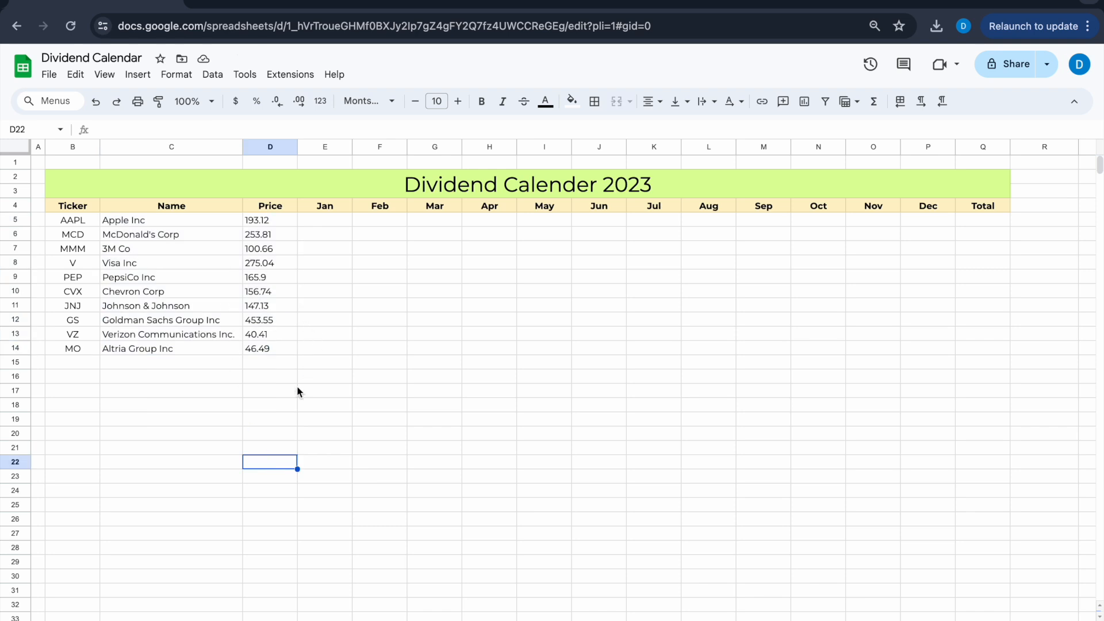
On the Dividends List sheet, add a data validation rule to month cells A2:A35 with the criteria Dropdown (from a range)
{"action": "left_click", "coordinate": [180, 620]}
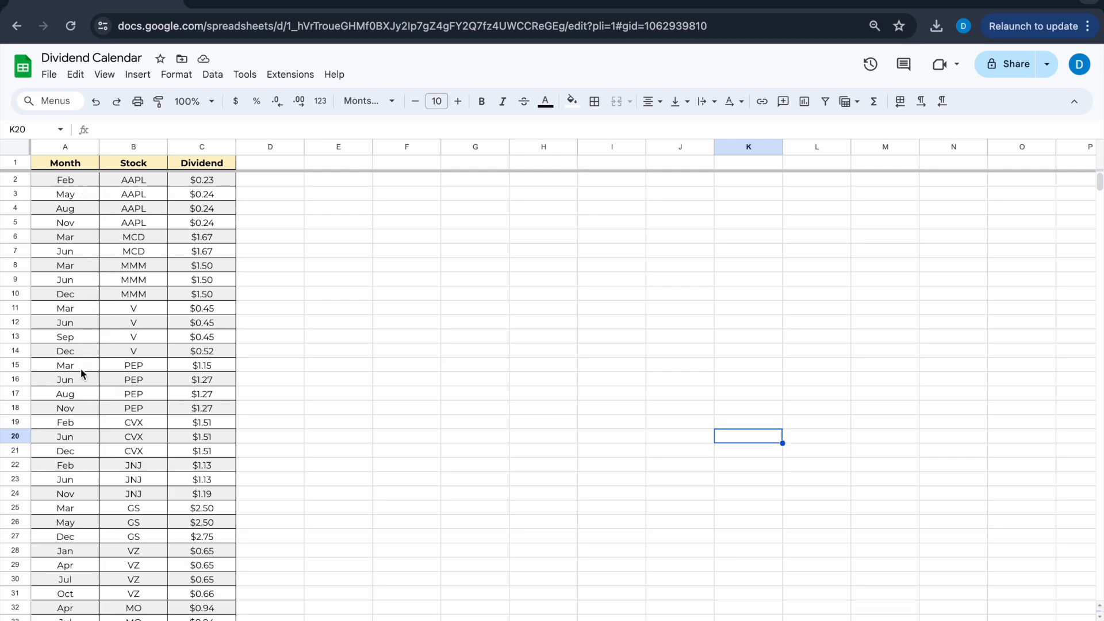
{"action": "scroll", "coordinate": [80, 373], "scroll_direction": "down", "scroll_amount": 4}
{"action": "scroll", "coordinate": [81, 373], "scroll_direction": "up", "scroll_amount": 3}
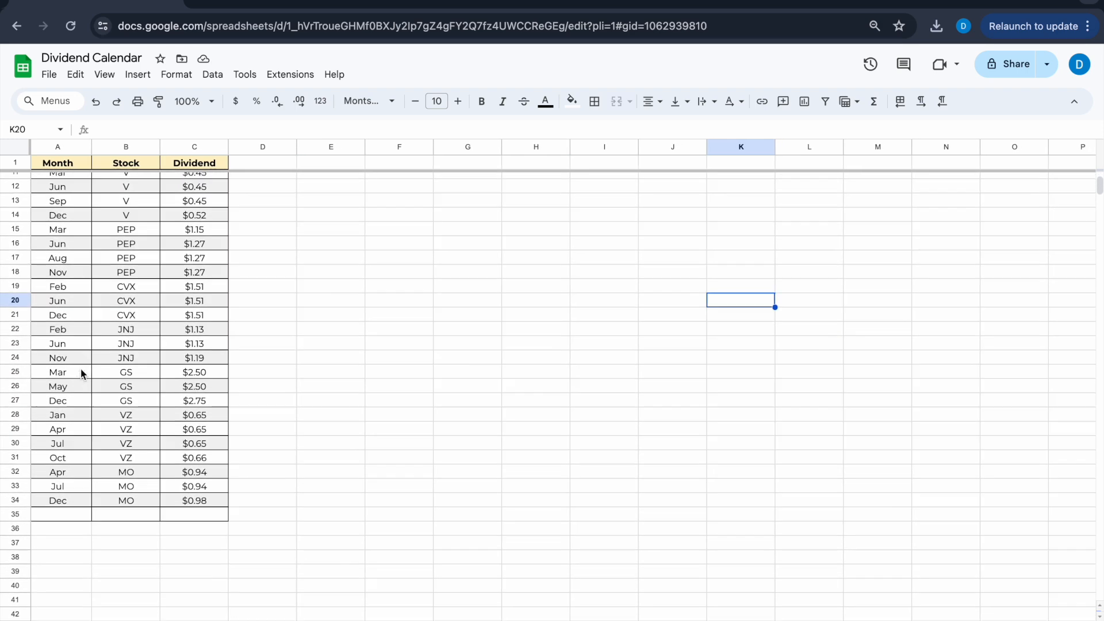
{"action": "scroll", "coordinate": [81, 374], "scroll_direction": "up", "scroll_amount": 1}
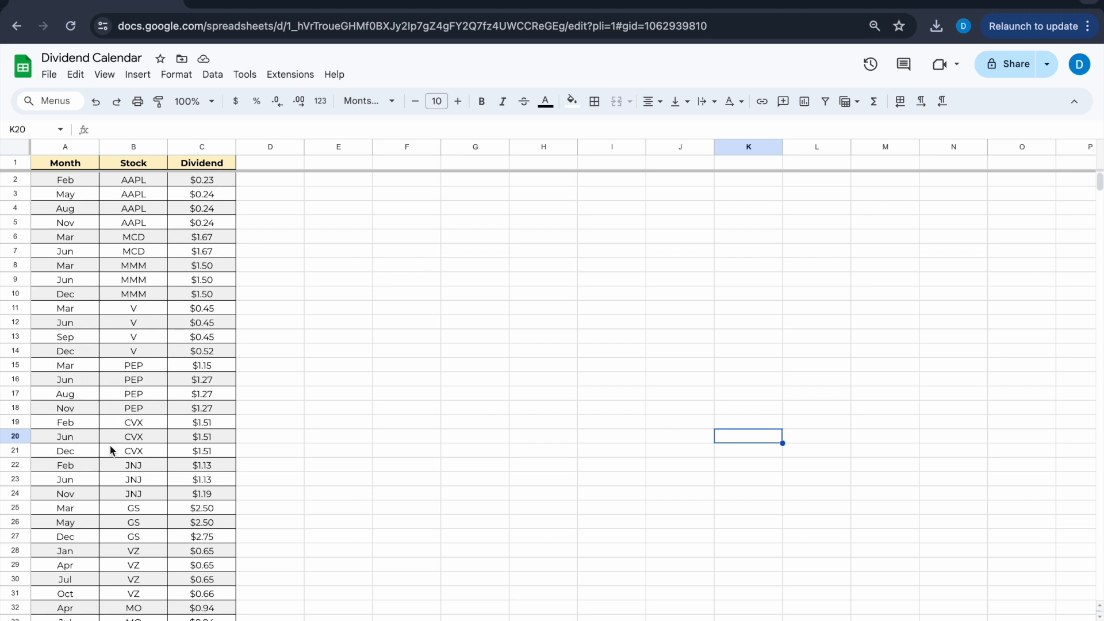
{"action": "scroll", "coordinate": [111, 450], "scroll_direction": "down", "scroll_amount": 1}
{"action": "scroll", "coordinate": [111, 450], "scroll_direction": "up", "scroll_amount": 1}
{"action": "left_click", "coordinate": [80, 182]}
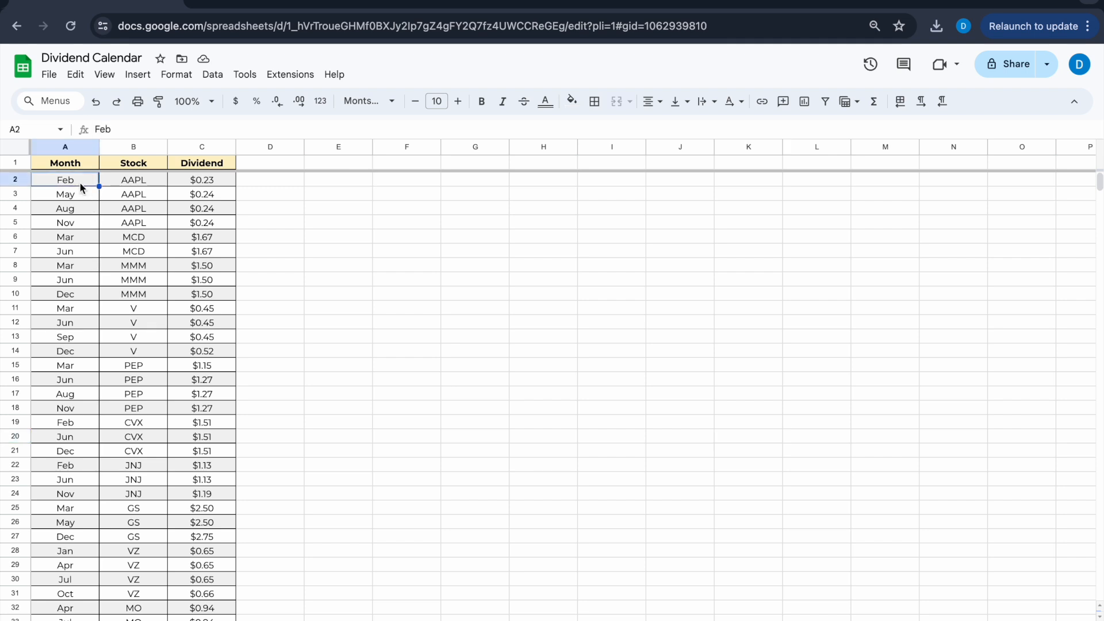
{"action": "left_click_drag", "start_coordinate": [78, 182], "coordinate": [91, 474]}
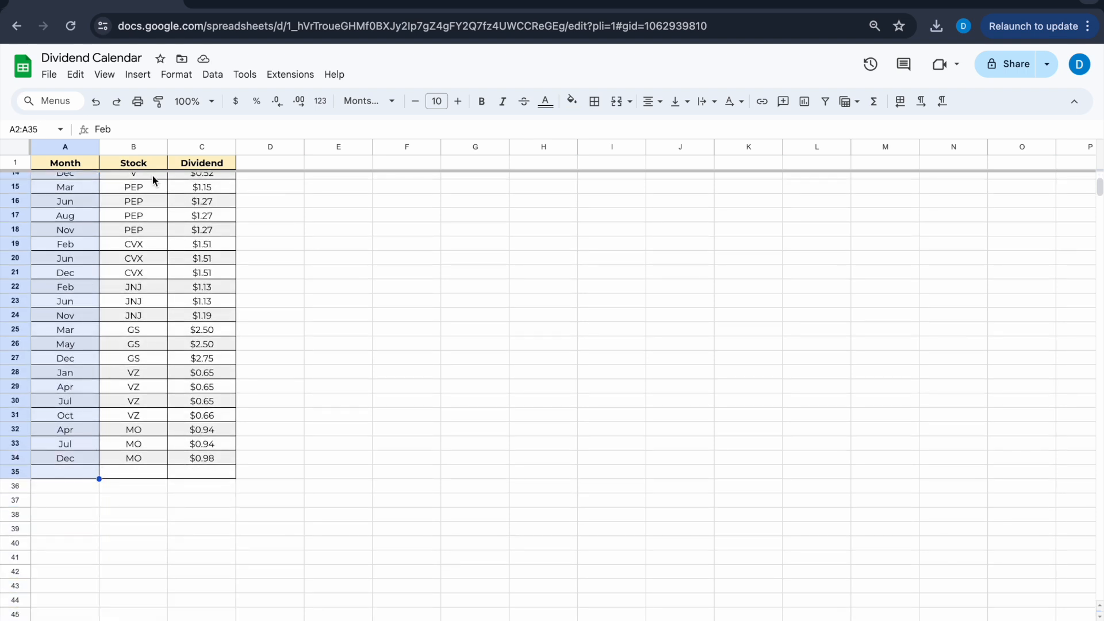
{"action": "left_click", "coordinate": [213, 75]}
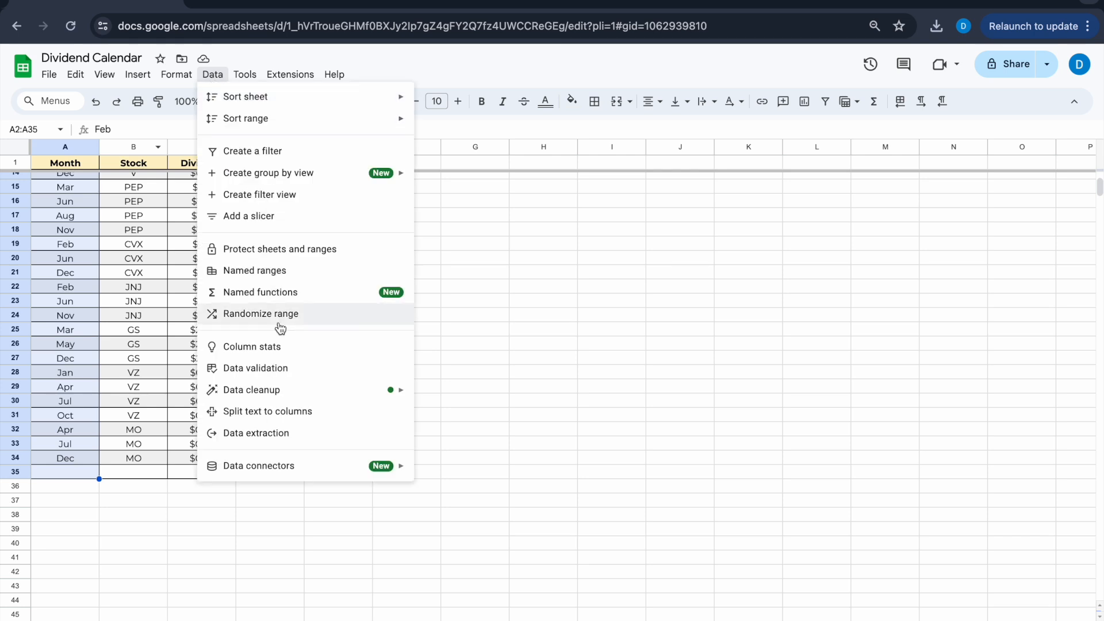
{"action": "left_click", "coordinate": [280, 369]}
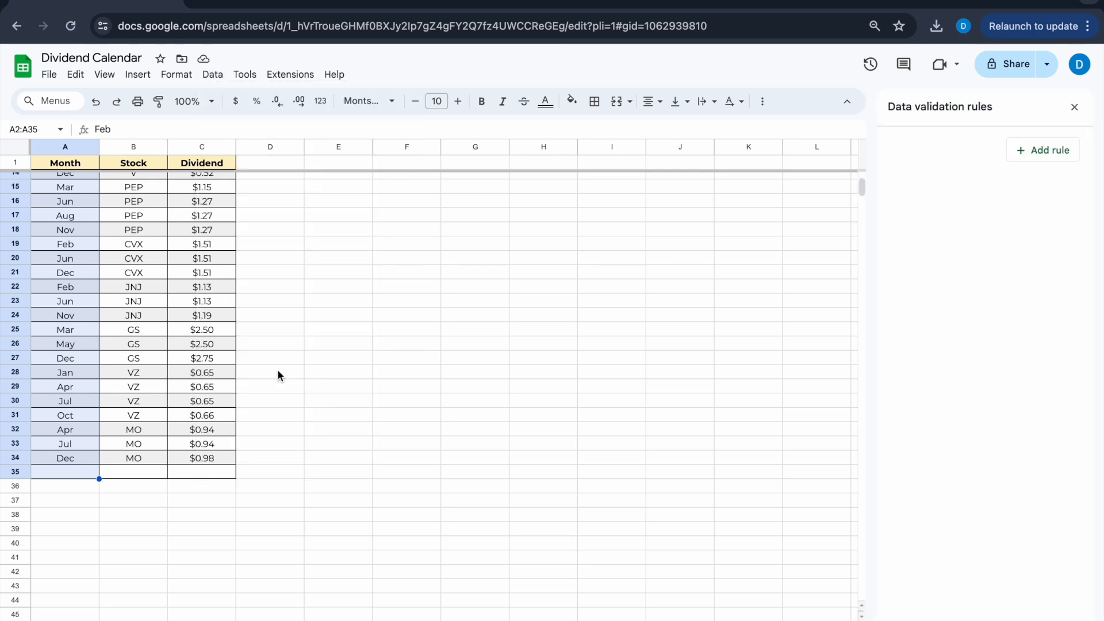
{"action": "left_click", "coordinate": [1026, 156]}
{"action": "left_click", "coordinate": [955, 224]}
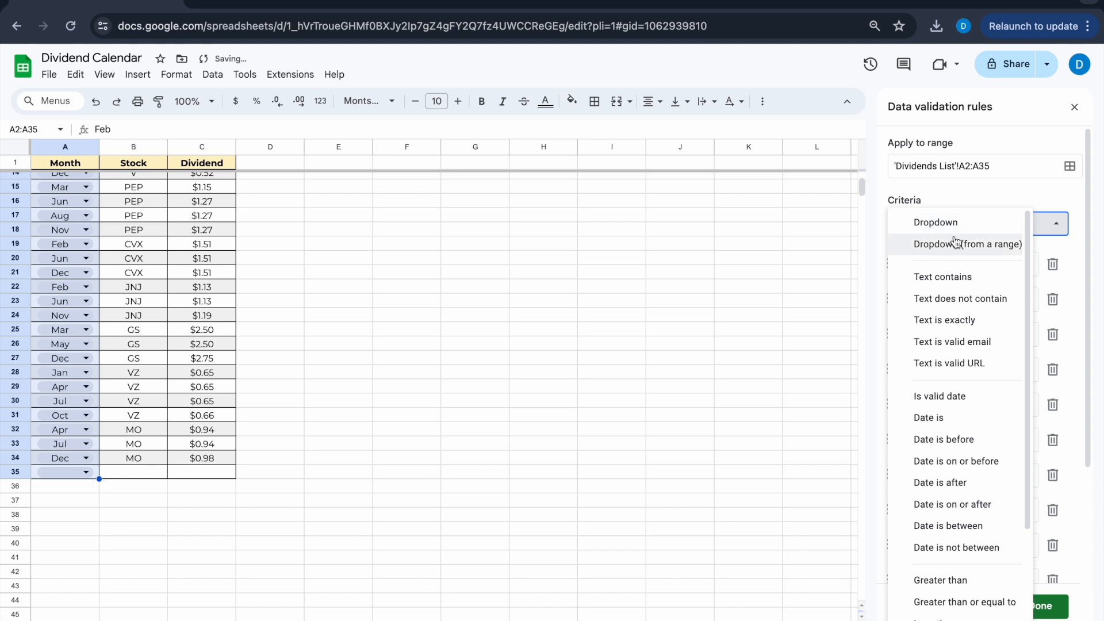
{"action": "left_click", "coordinate": [955, 247]}
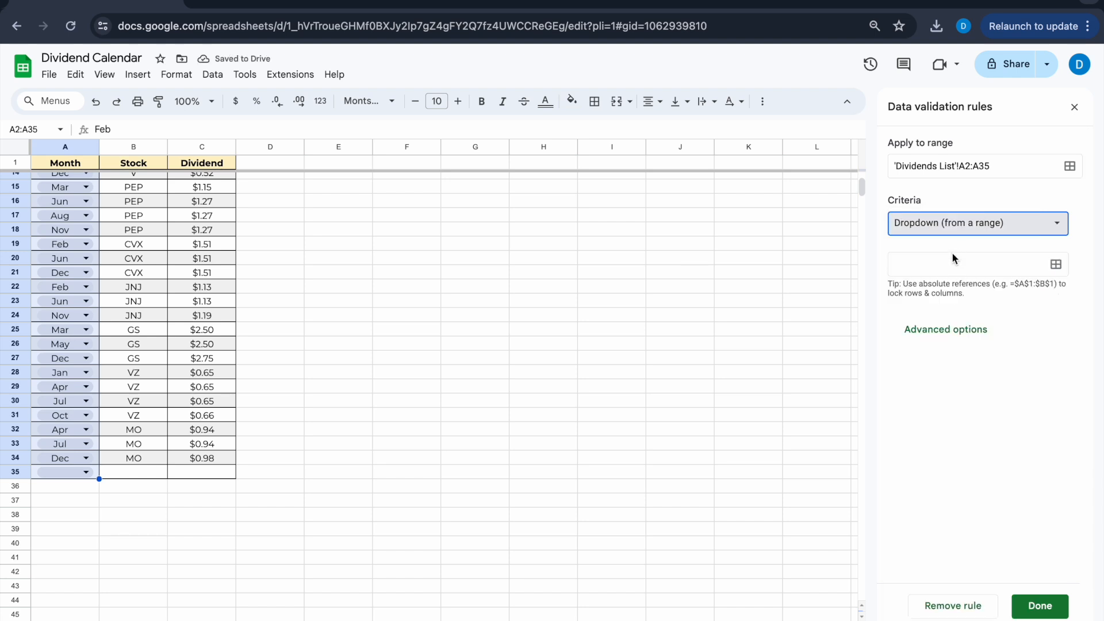
Set the dropdown's source range to the Jan–Dec headers in Sheet1!E4:P4, then save the rule and close the validation settings
{"action": "left_click", "coordinate": [1060, 266]}
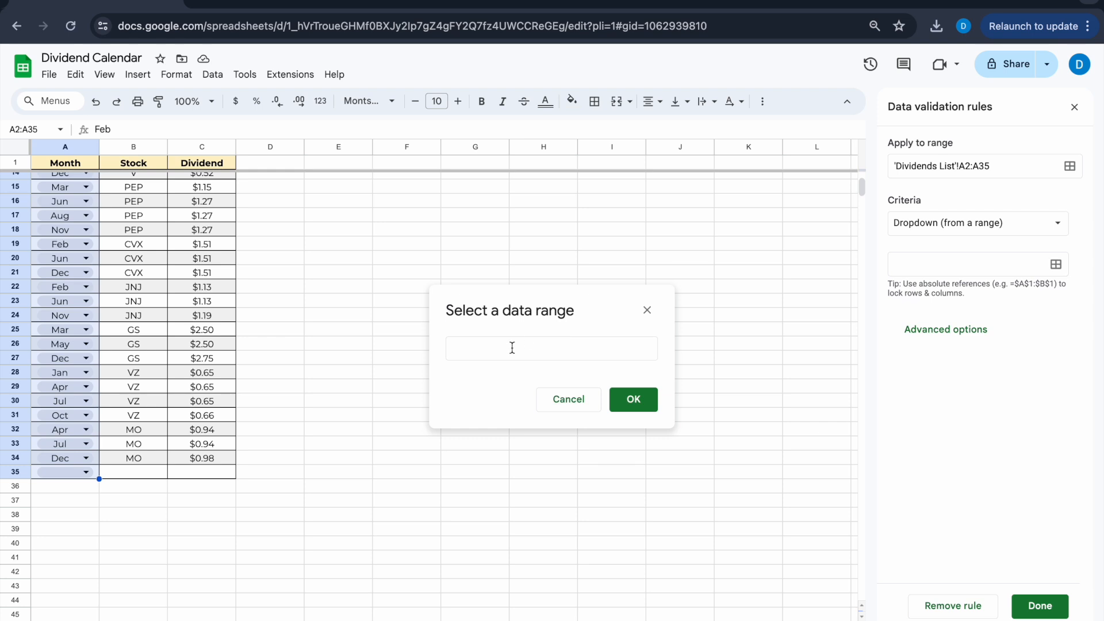
{"action": "left_click", "coordinate": [87, 620]}
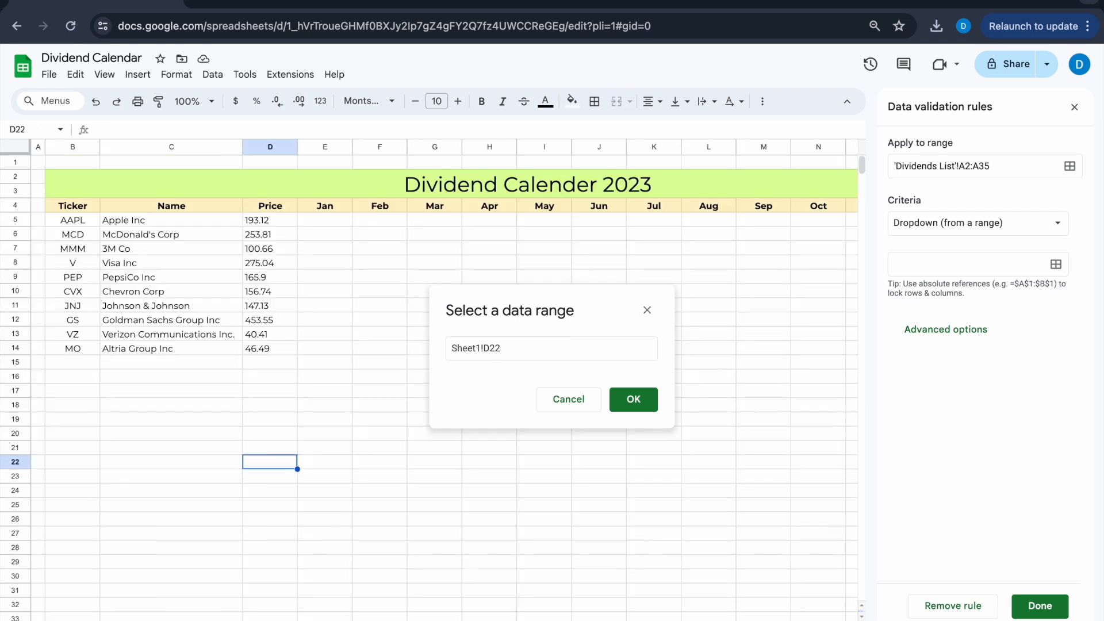
{"action": "left_click", "coordinate": [340, 205]}
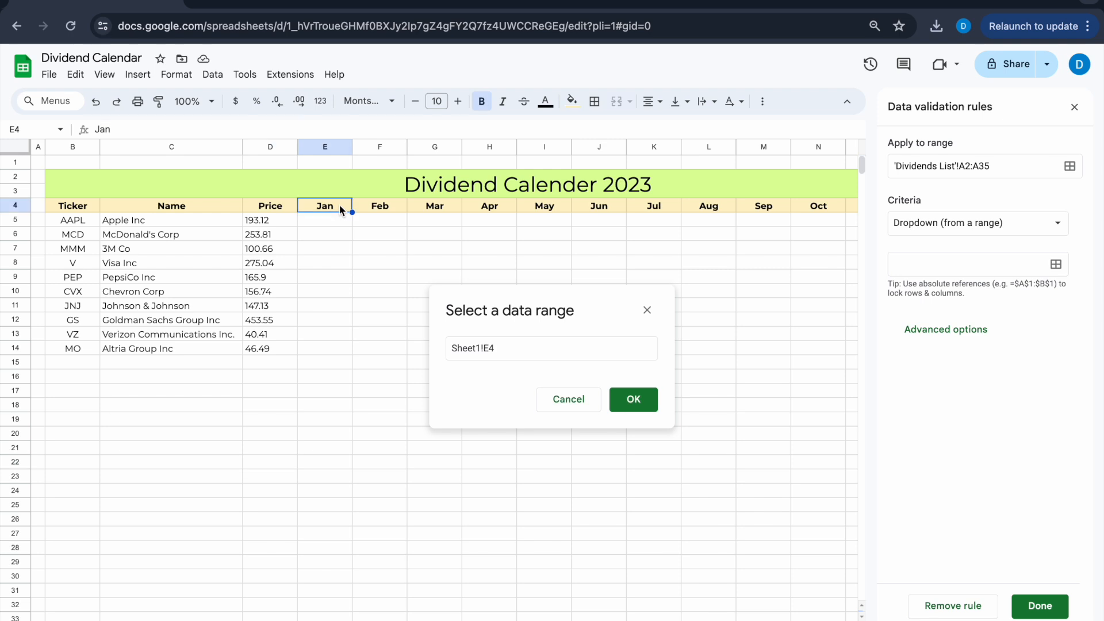
{"action": "right_click", "coordinate": [339, 205]}
{"action": "left_click", "coordinate": [326, 242]}
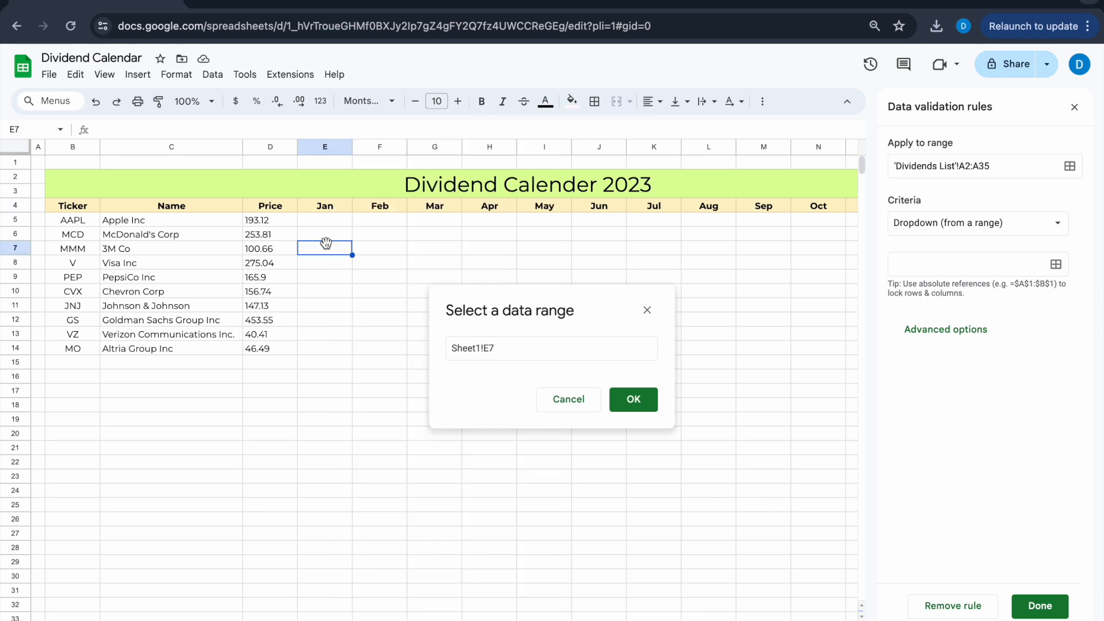
{"action": "left_click_drag", "start_coordinate": [336, 202], "coordinate": [643, 212]}
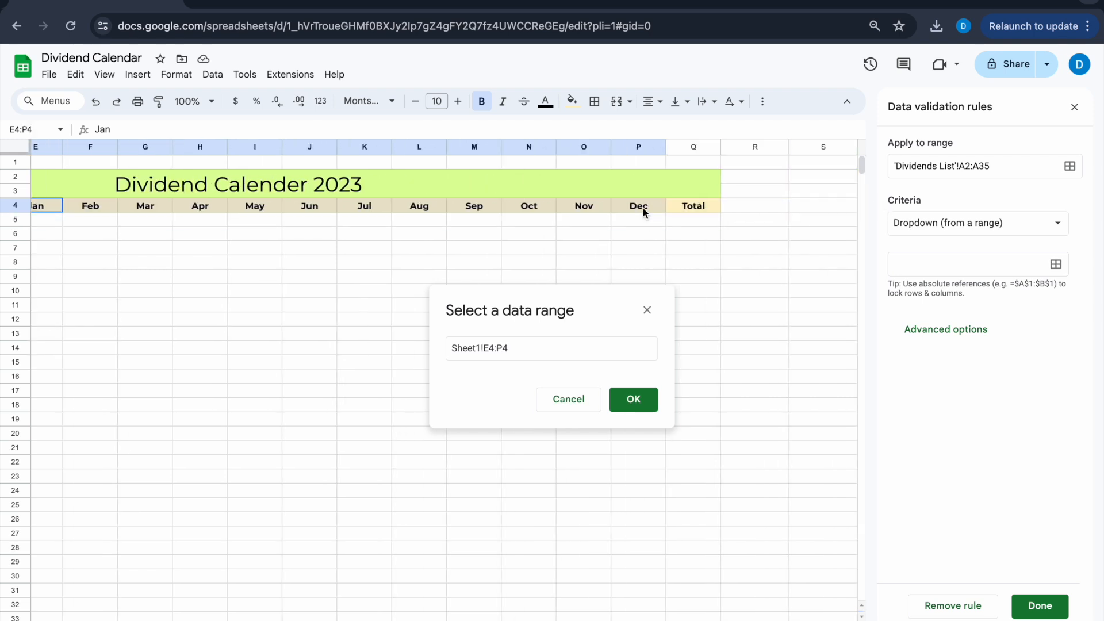
{"action": "left_click", "coordinate": [635, 398]}
{"action": "scroll", "coordinate": [1031, 467], "scroll_direction": "down", "scroll_amount": 3}
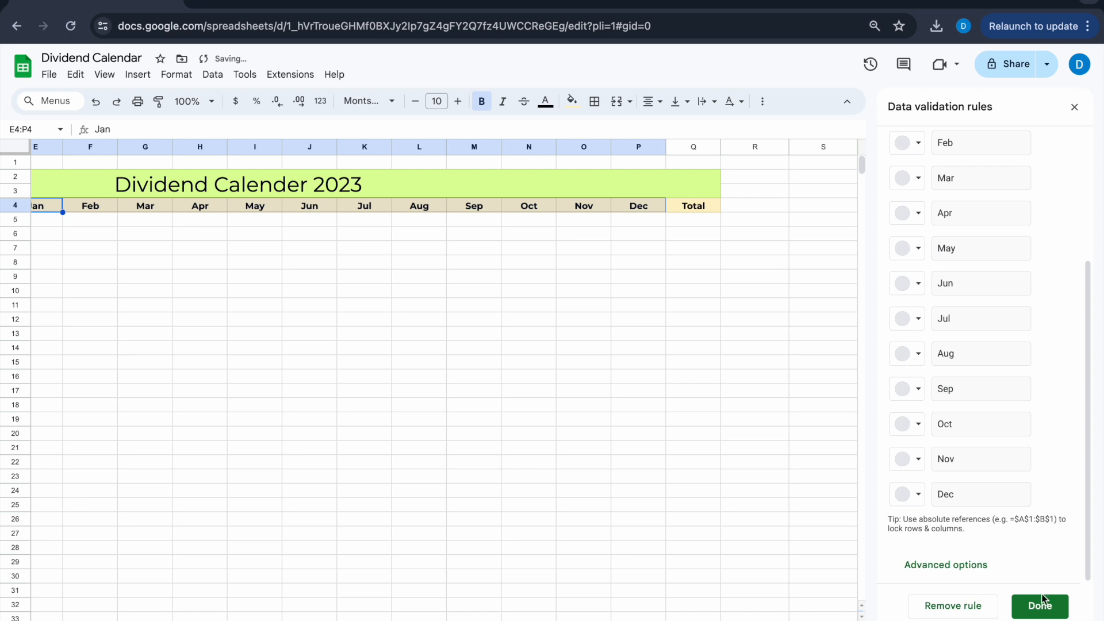
{"action": "left_click", "coordinate": [1040, 606]}
{"action": "left_click", "coordinate": [1074, 107]}
{"action": "left_click", "coordinate": [661, 349]}
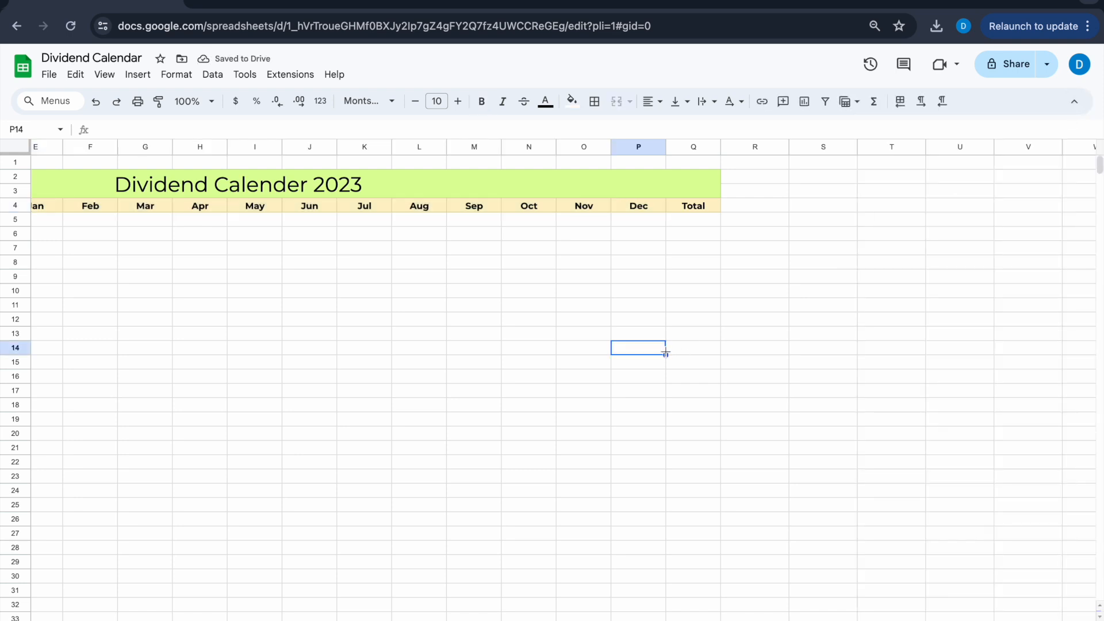
Open the month dropdown in cell A35 of the Dividends List sheet and check its options
{"action": "left_click", "coordinate": [247, 620]}
{"action": "left_click", "coordinate": [84, 472]}
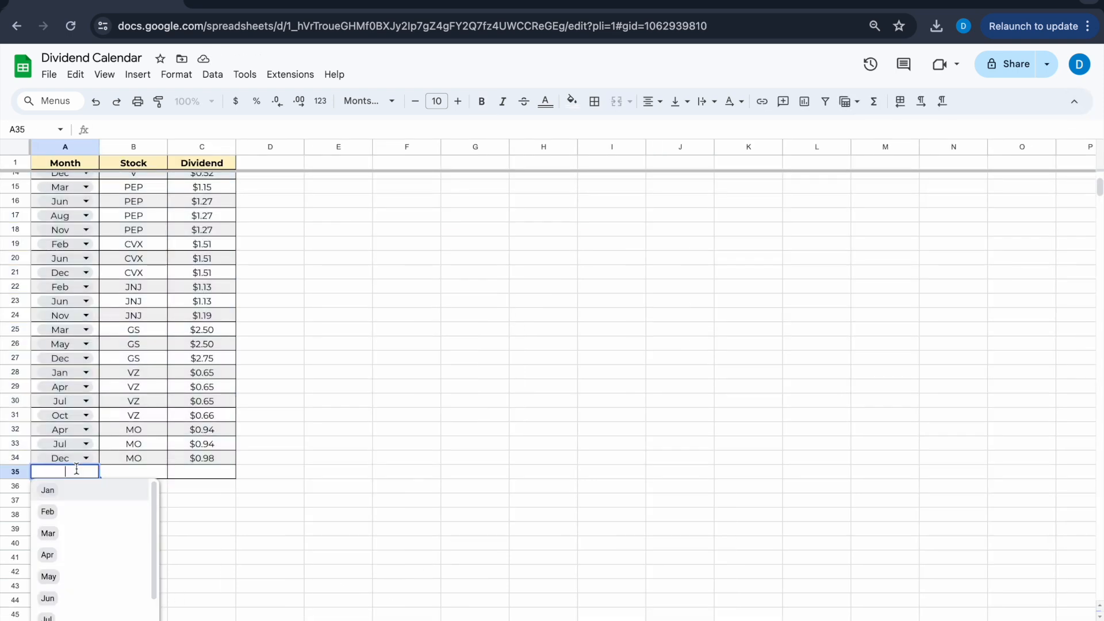
{"action": "scroll", "coordinate": [86, 570], "scroll_direction": "down", "scroll_amount": 3}
{"action": "scroll", "coordinate": [87, 574], "scroll_direction": "up", "scroll_amount": 3}
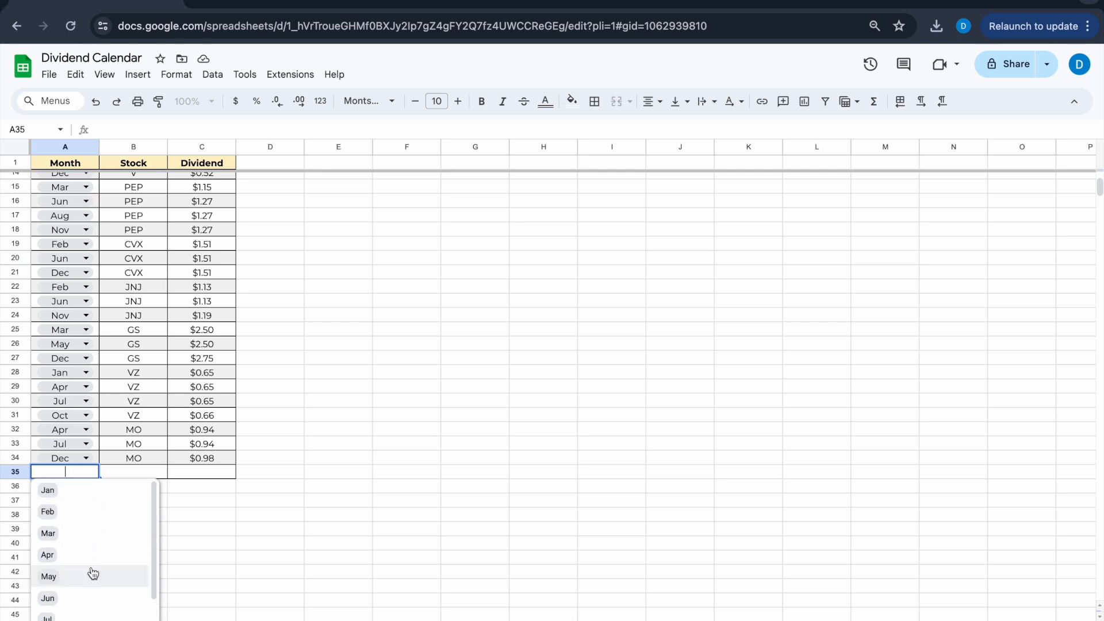
{"action": "left_click", "coordinate": [204, 558]}
Add a data validation rule to stock cells B2:B35 with the criteria Dropdown (from a range)
{"action": "scroll", "coordinate": [123, 518], "scroll_direction": "up", "scroll_amount": 5}
{"action": "left_click_drag", "start_coordinate": [143, 180], "coordinate": [149, 444]}
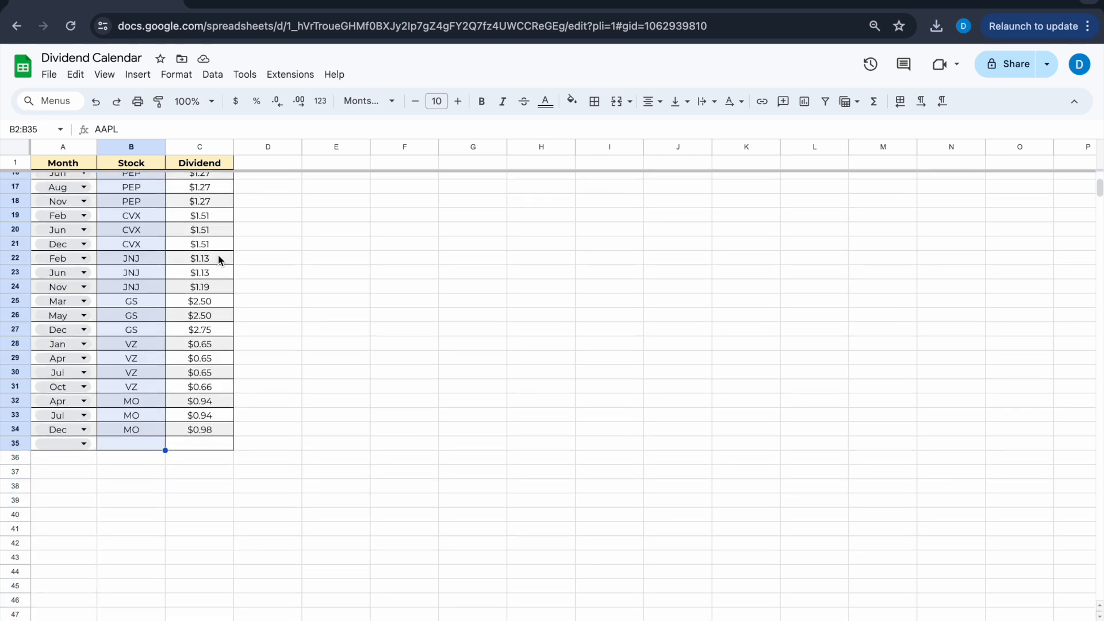
{"action": "left_click", "coordinate": [212, 74]}
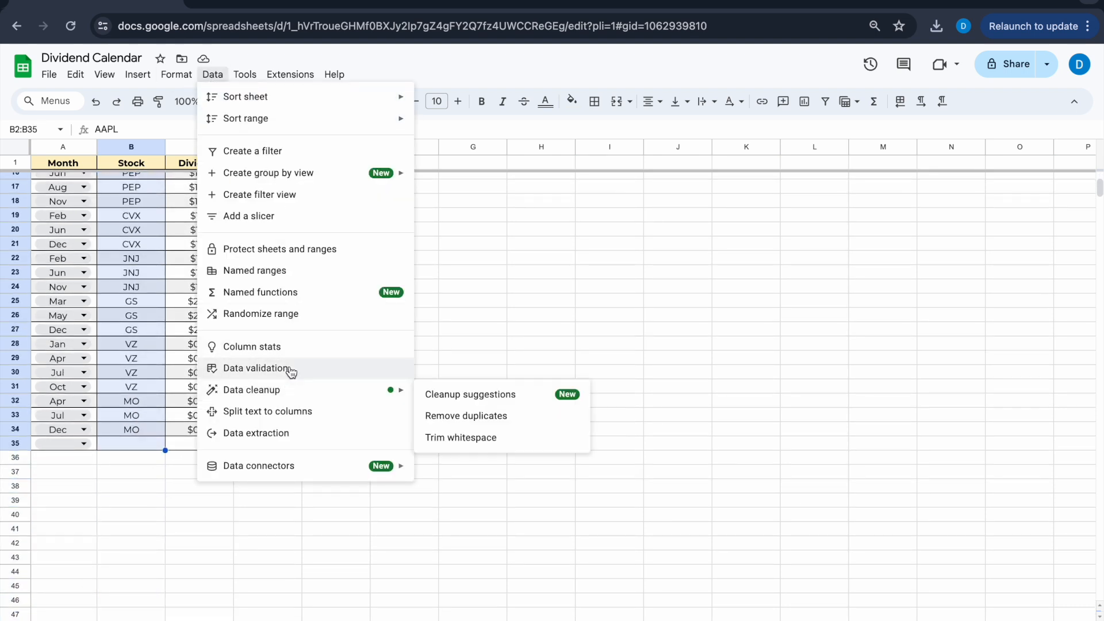
{"action": "left_click", "coordinate": [291, 368]}
{"action": "left_click", "coordinate": [1044, 211]}
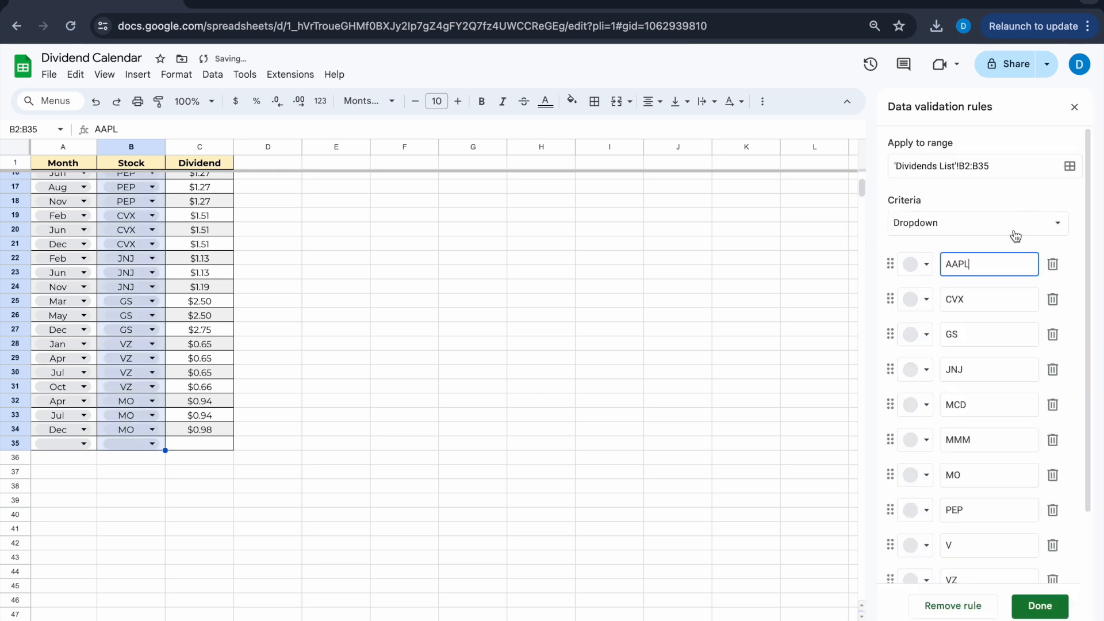
{"action": "left_click", "coordinate": [1017, 229]}
{"action": "left_click", "coordinate": [967, 249]}
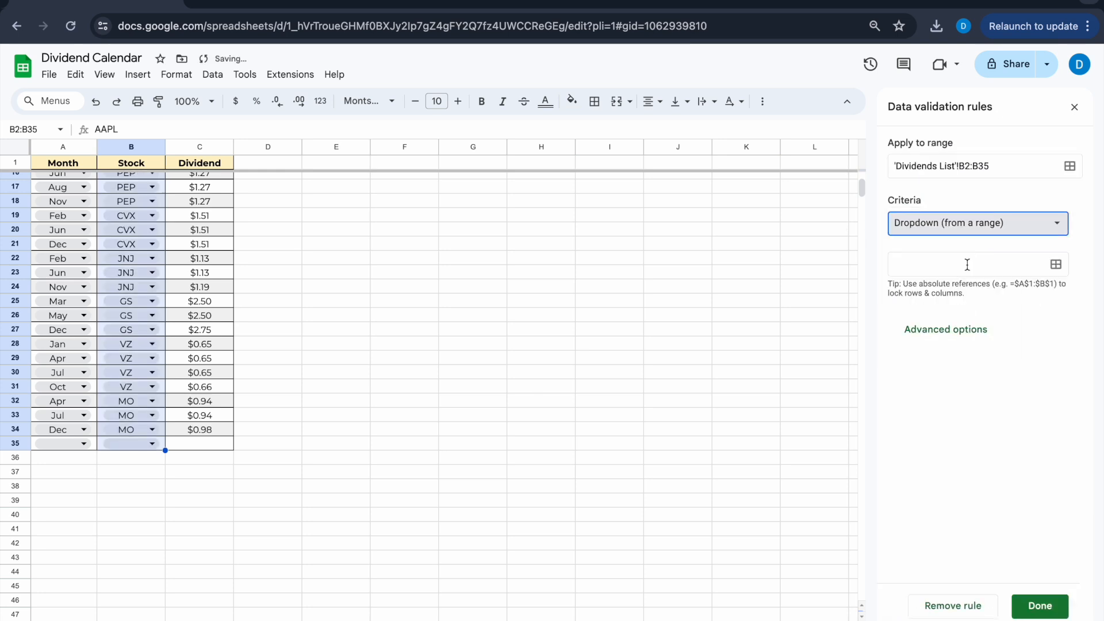
Set the stock dropdown's source range to the tickers in Sheet1!B5:B14 and save the rule
{"action": "left_click", "coordinate": [1055, 264]}
{"action": "left_click", "coordinate": [112, 619]}
{"action": "scroll", "coordinate": [120, 424], "scroll_direction": "left", "scroll_amount": 5}
{"action": "left_click_drag", "start_coordinate": [77, 211], "coordinate": [81, 344]}
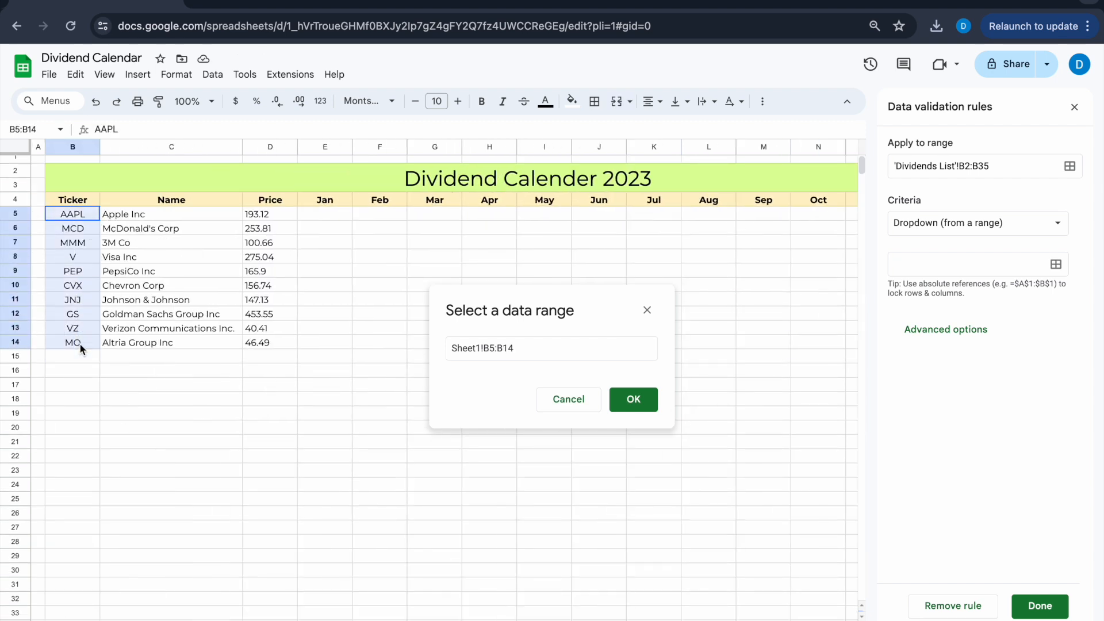
{"action": "left_click", "coordinate": [635, 401]}
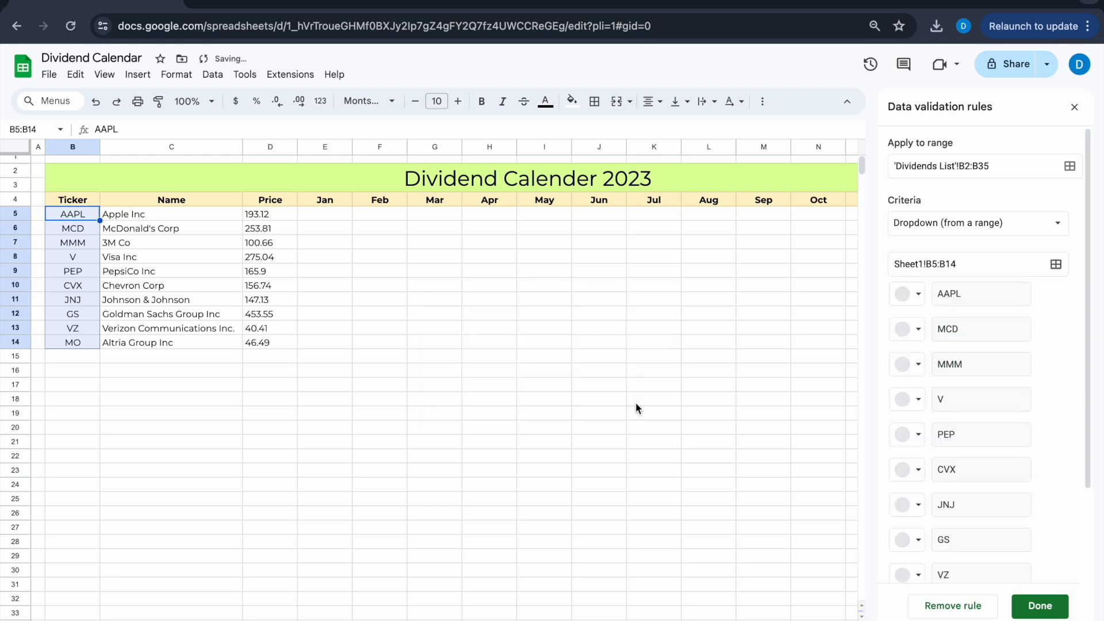
{"action": "scroll", "coordinate": [1009, 420], "scroll_direction": "down", "scroll_amount": 3}
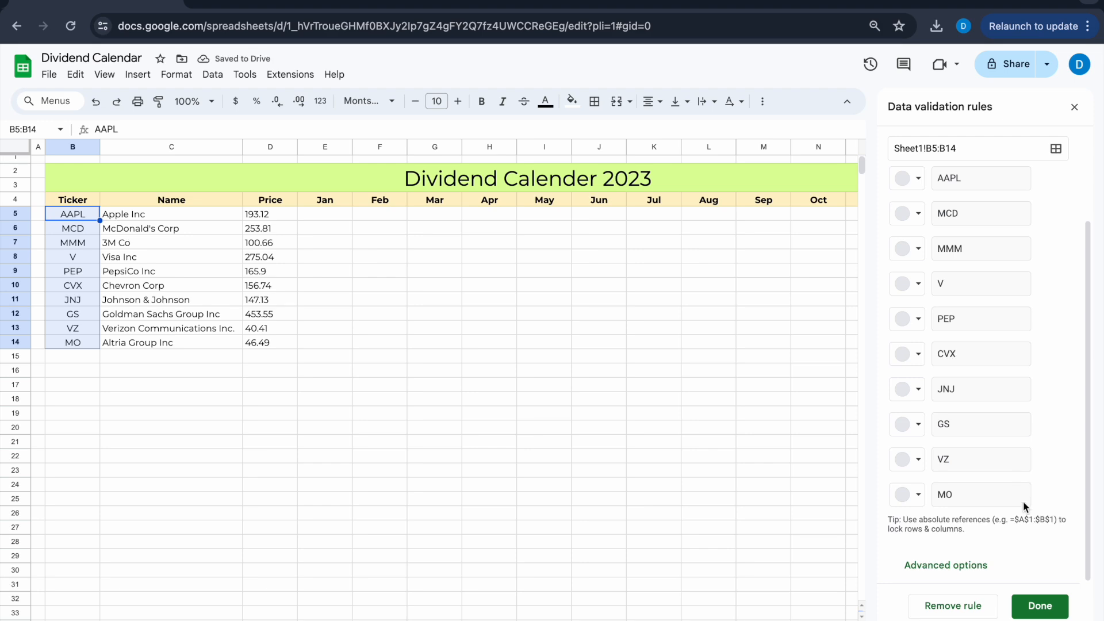
{"action": "left_click", "coordinate": [1029, 603]}
{"action": "left_click", "coordinate": [636, 443]}
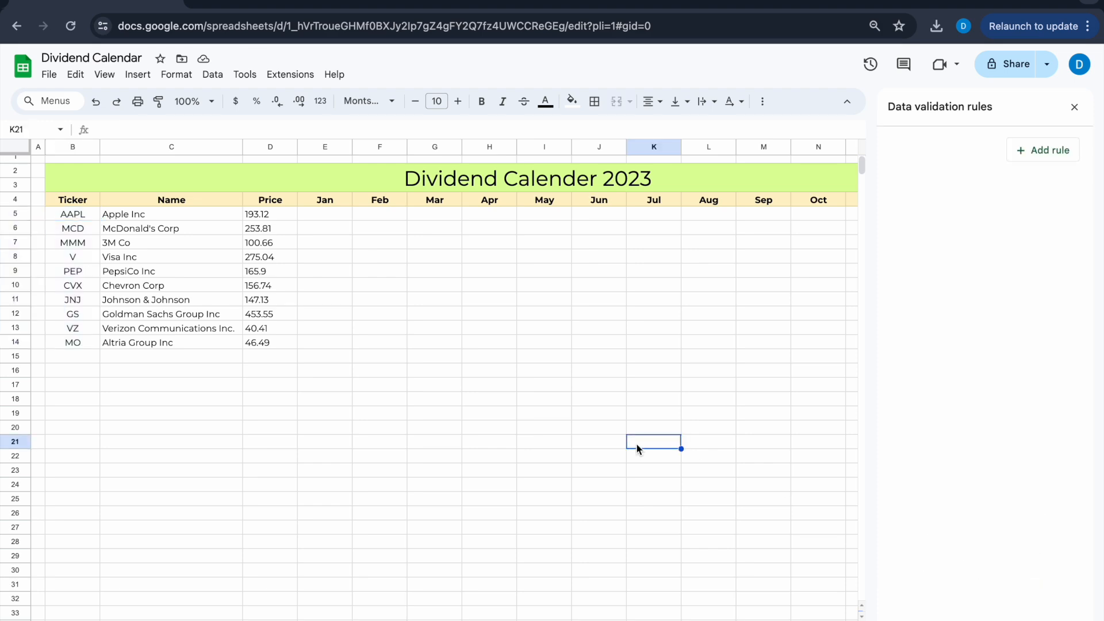
Review the stock dropdowns in column B of the Dividends List sheet
{"action": "left_click", "coordinate": [220, 619]}
{"action": "left_click", "coordinate": [284, 451]}
{"action": "scroll", "coordinate": [285, 452], "scroll_direction": "down", "scroll_amount": 5}
{"action": "scroll", "coordinate": [287, 452], "scroll_direction": "up", "scroll_amount": 5}
Start a SUMIFS formula in Sheet1 cell E5 with 'Dividends List'!C:C as the sum range, closing the data validation settings
{"action": "left_click", "coordinate": [132, 619]}
{"action": "left_click", "coordinate": [327, 217]}
{"action": "type", "text": "="}
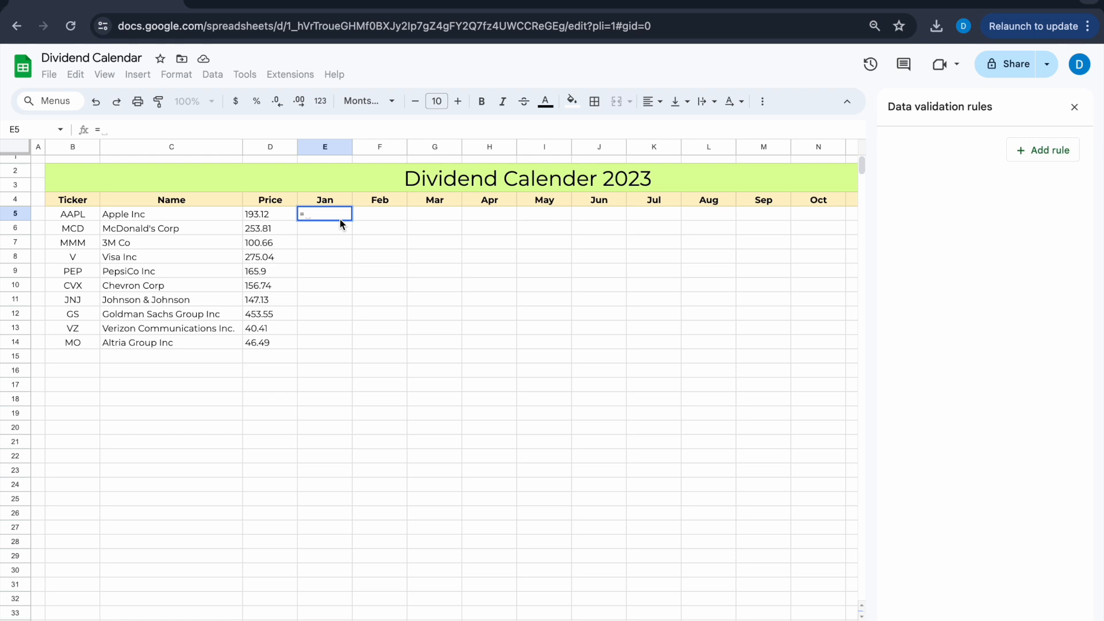
{"action": "type", "text": "sumifs"}
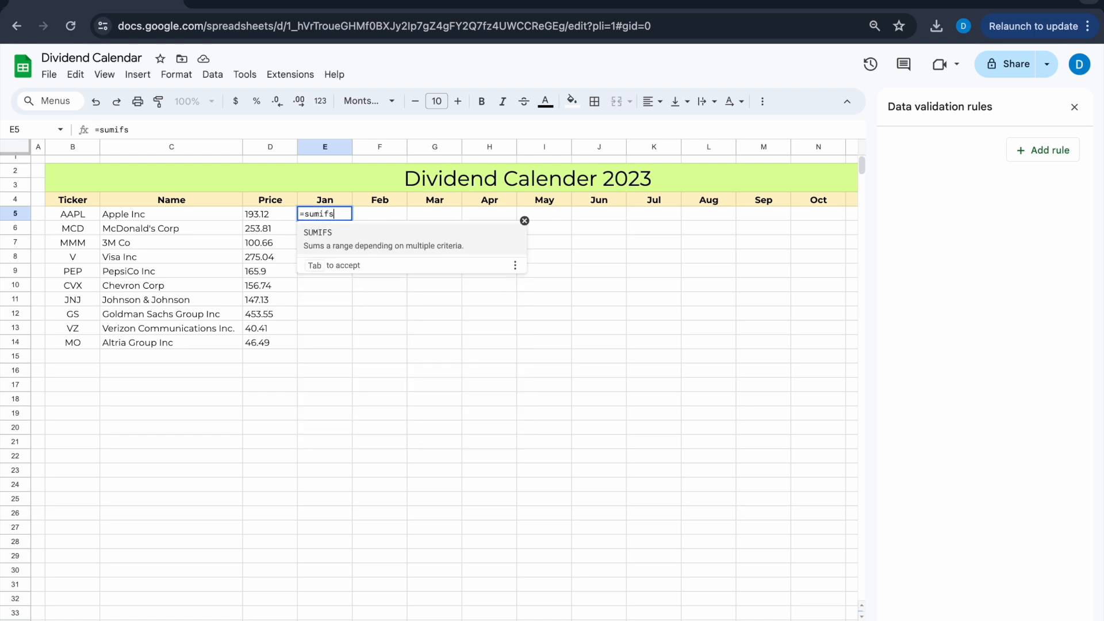
{"action": "left_click", "coordinate": [344, 237]}
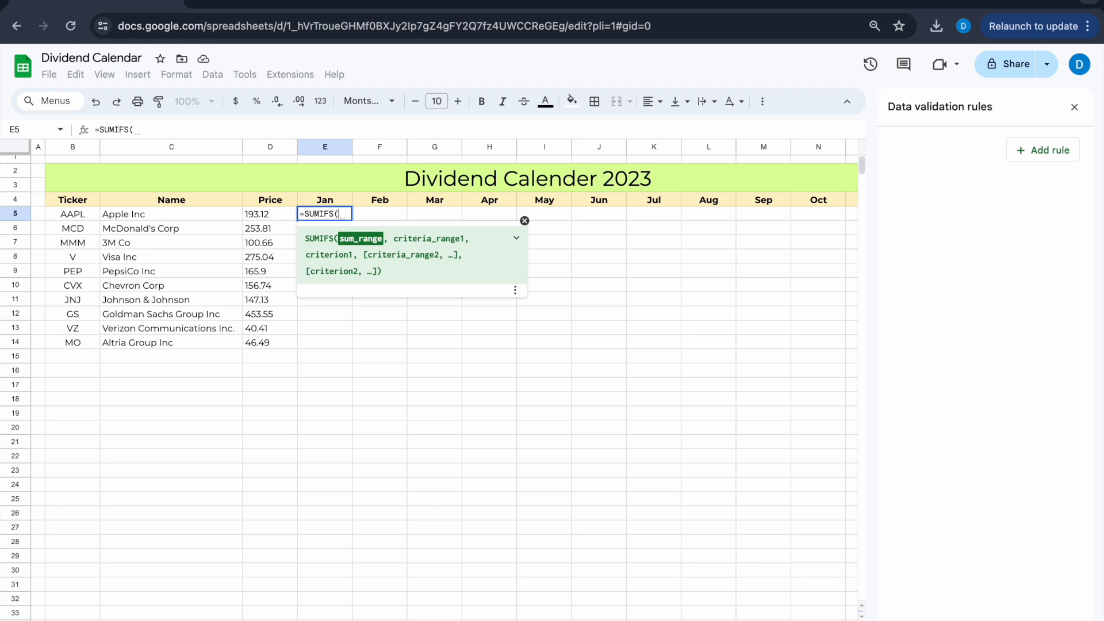
{"action": "left_click", "coordinate": [167, 620]}
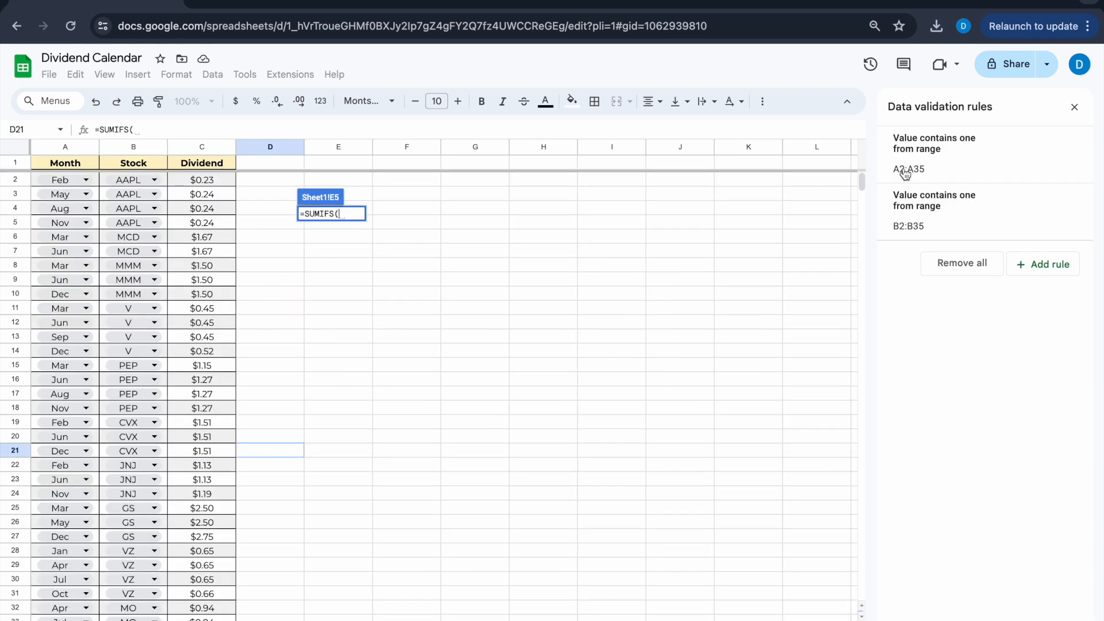
{"action": "left_click", "coordinate": [1074, 107]}
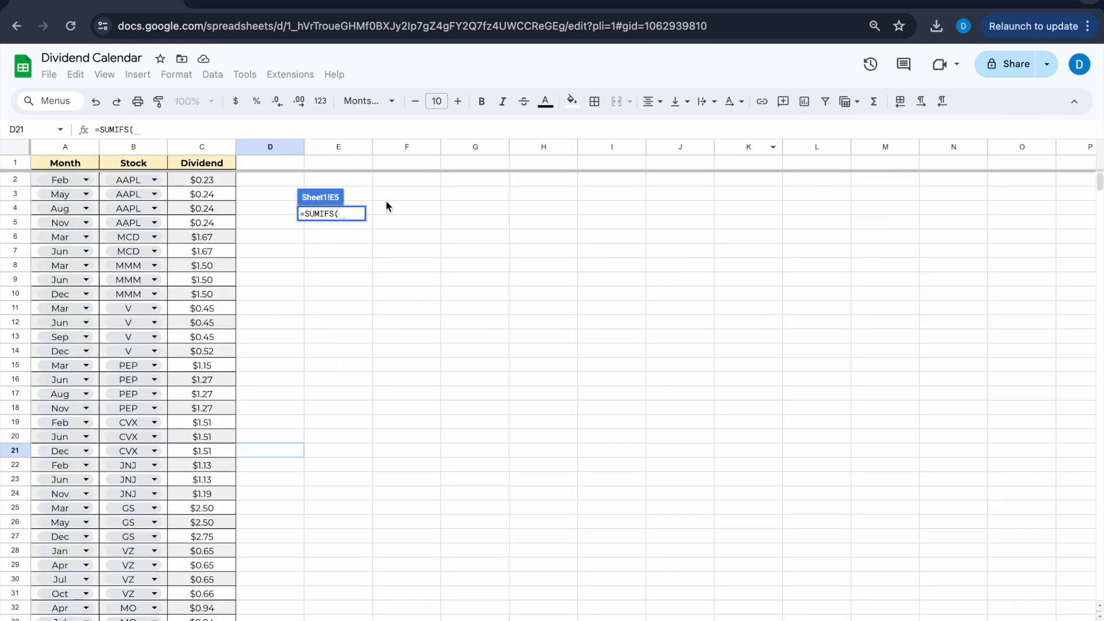
{"action": "left_click", "coordinate": [196, 150]}
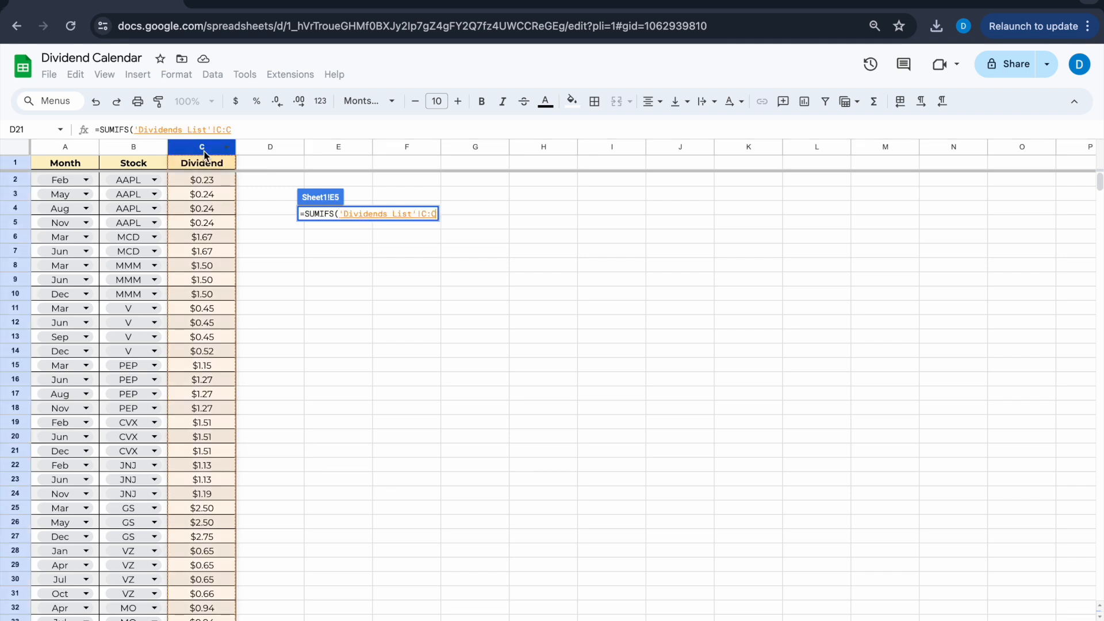
{"action": "left_click", "coordinate": [262, 132]}
{"action": "type", "text": ","}
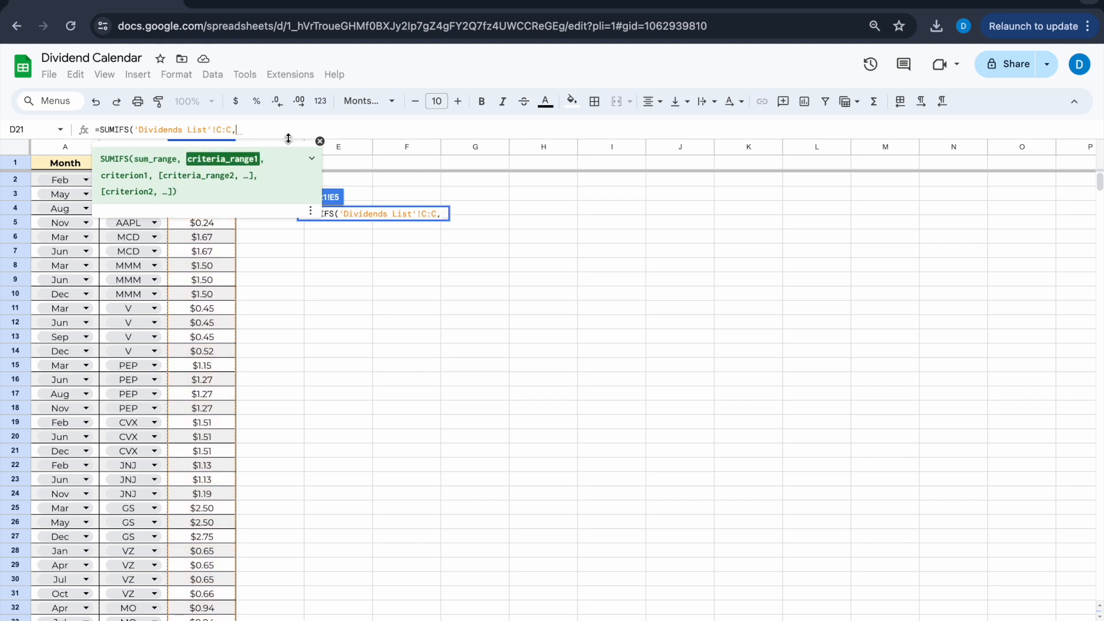
Add the first SUMIFS condition, with 'Dividends List'!B:B as the criteria range and ticker cell B5 as the criterion
{"action": "left_click", "coordinate": [319, 142]}
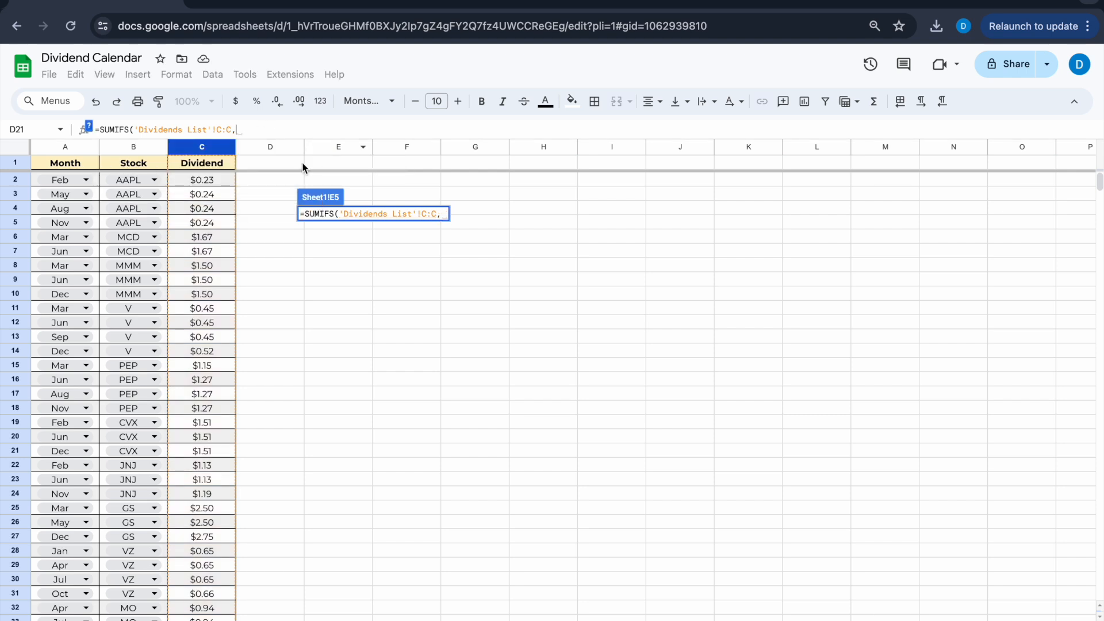
{"action": "left_click", "coordinate": [89, 127]}
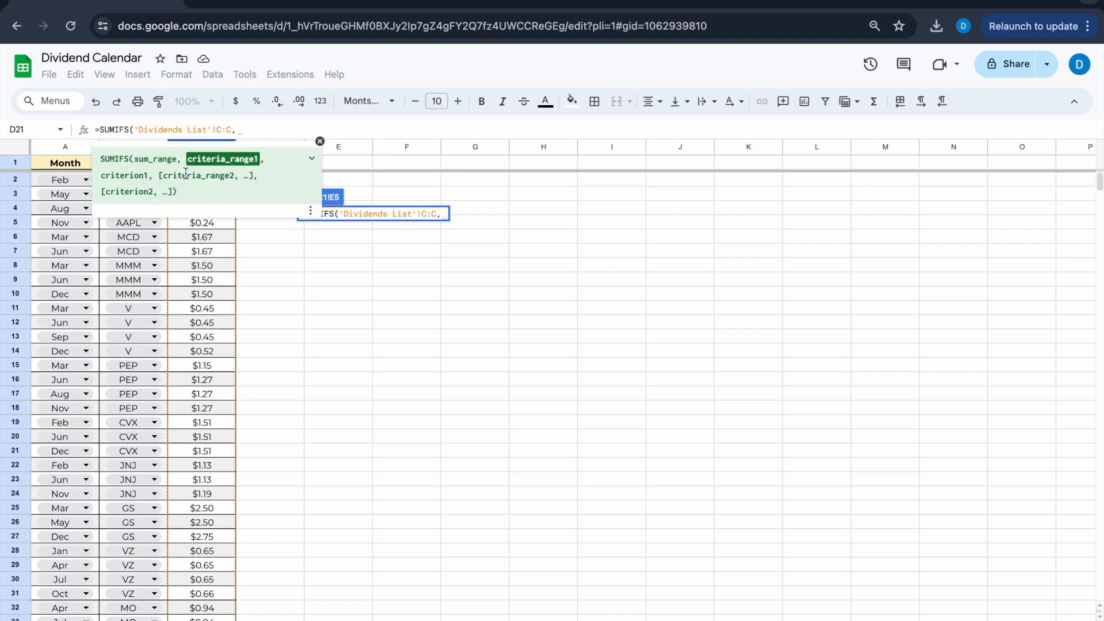
{"action": "left_click", "coordinate": [320, 143]}
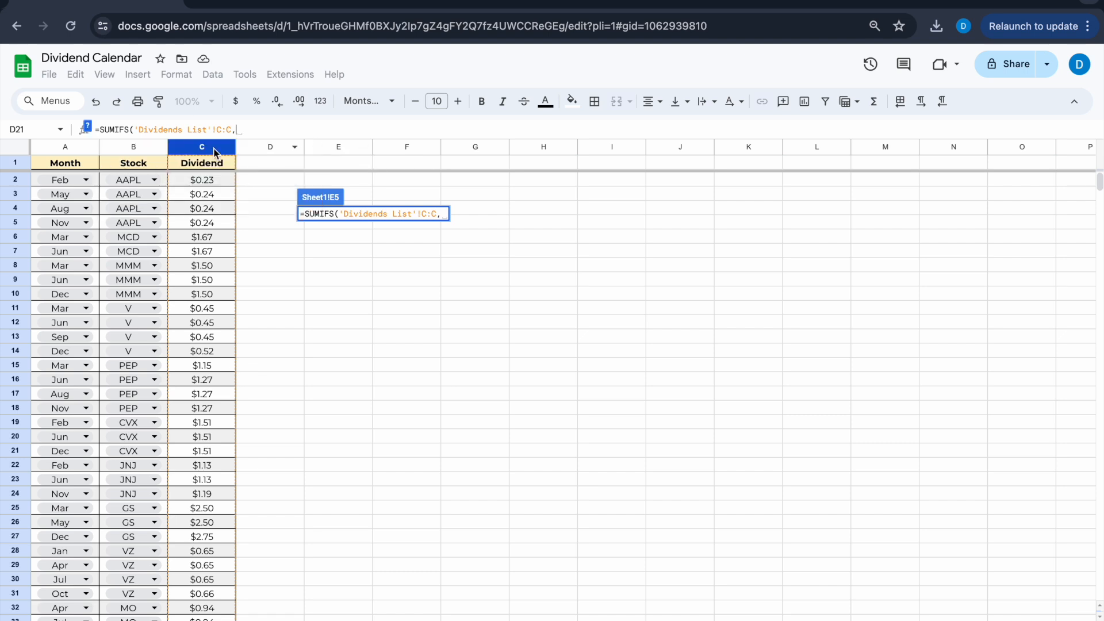
{"action": "left_click", "coordinate": [136, 148]}
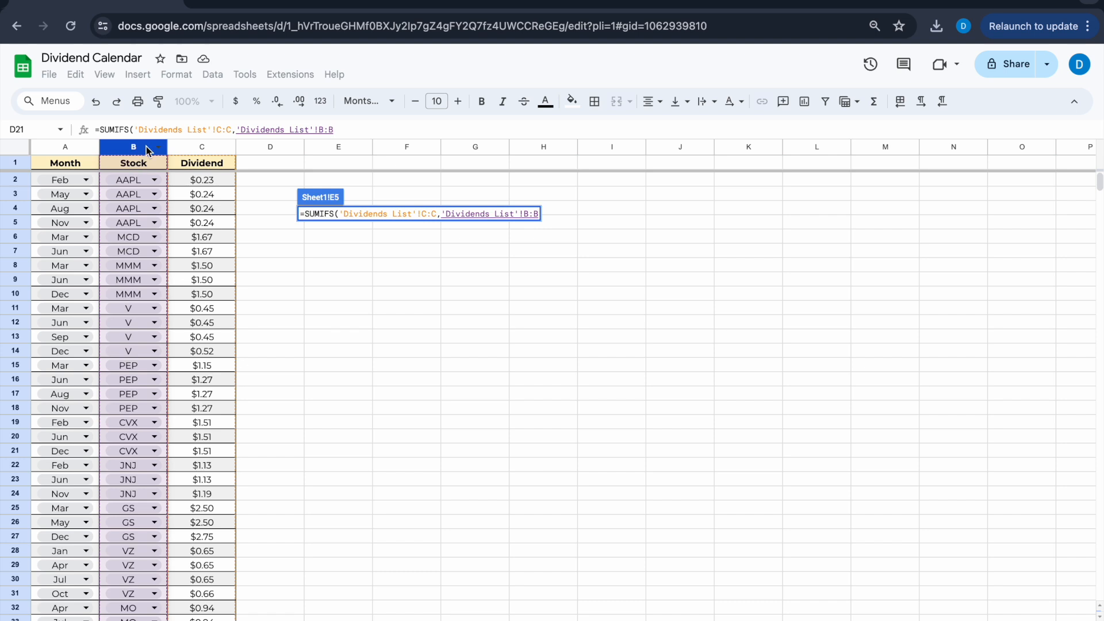
{"action": "type", "text": ","}
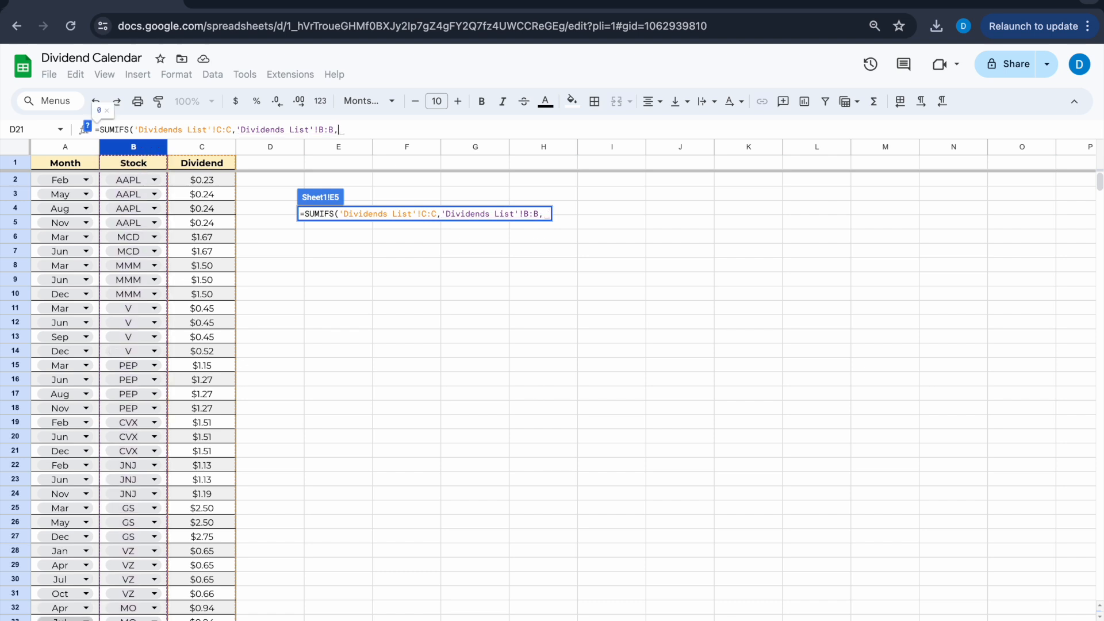
{"action": "left_click", "coordinate": [109, 620]}
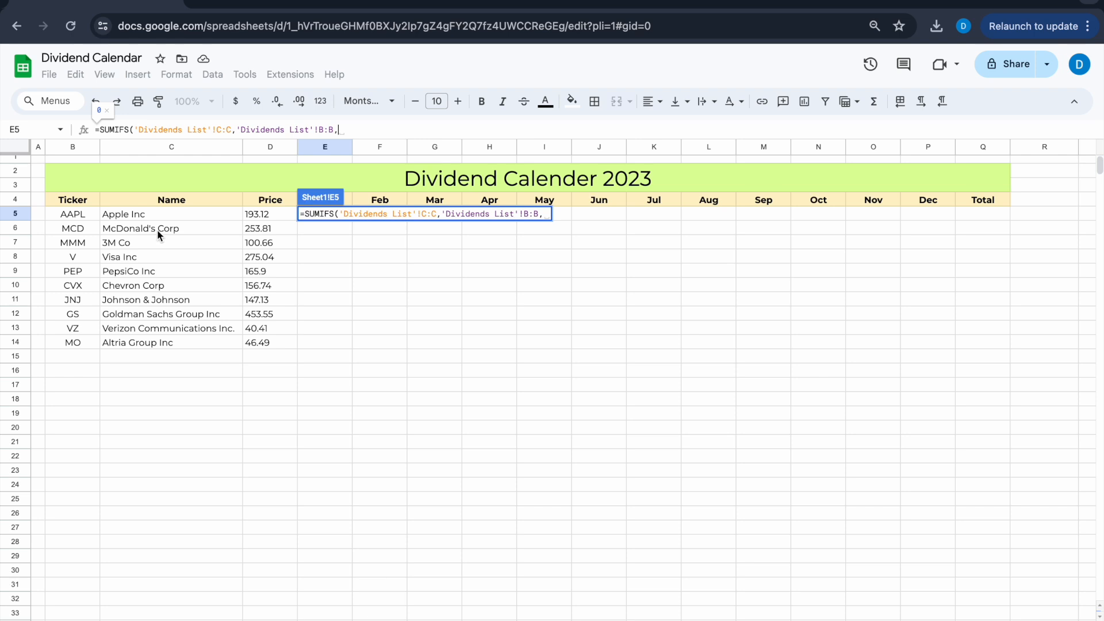
{"action": "left_click", "coordinate": [82, 216]}
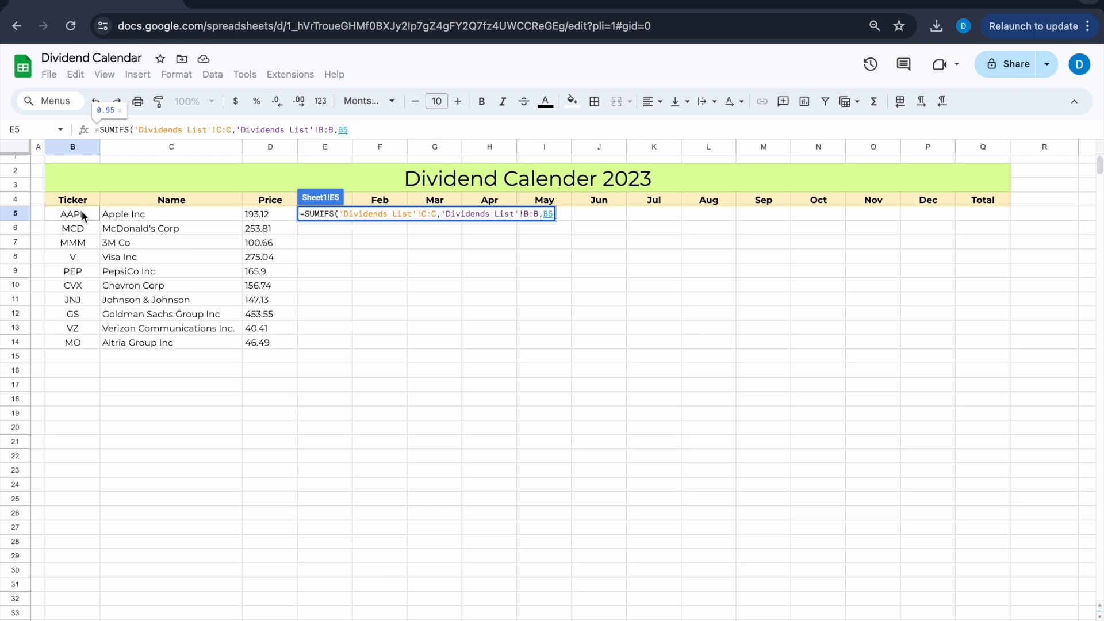
{"action": "type", "text": ","}
Add the second SUMIFS condition, with criteria range 'Dividends List'!A:A and month header E4 as the criterion, and enter the formula
{"action": "left_click", "coordinate": [109, 620]}
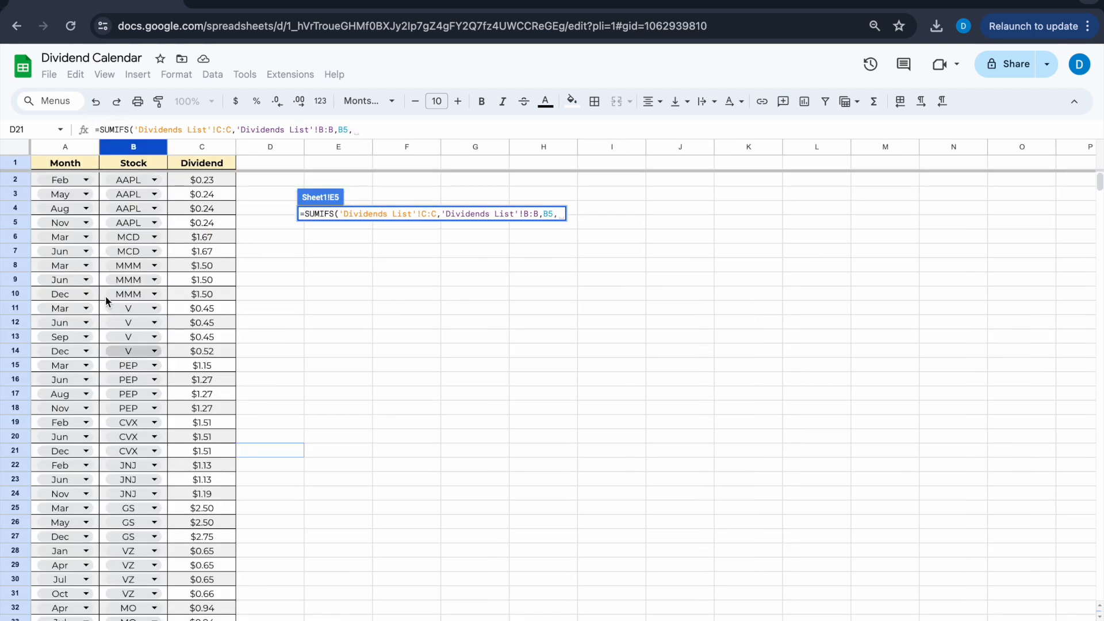
{"action": "left_click", "coordinate": [65, 146]}
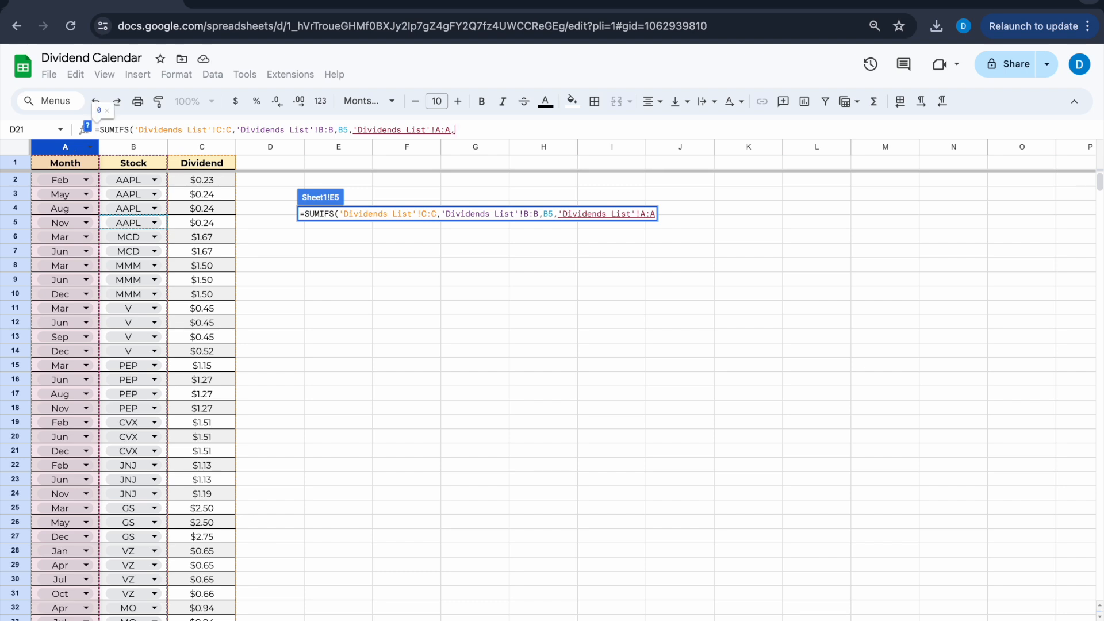
{"action": "type", "text": ","}
{"action": "left_click", "coordinate": [92, 620]}
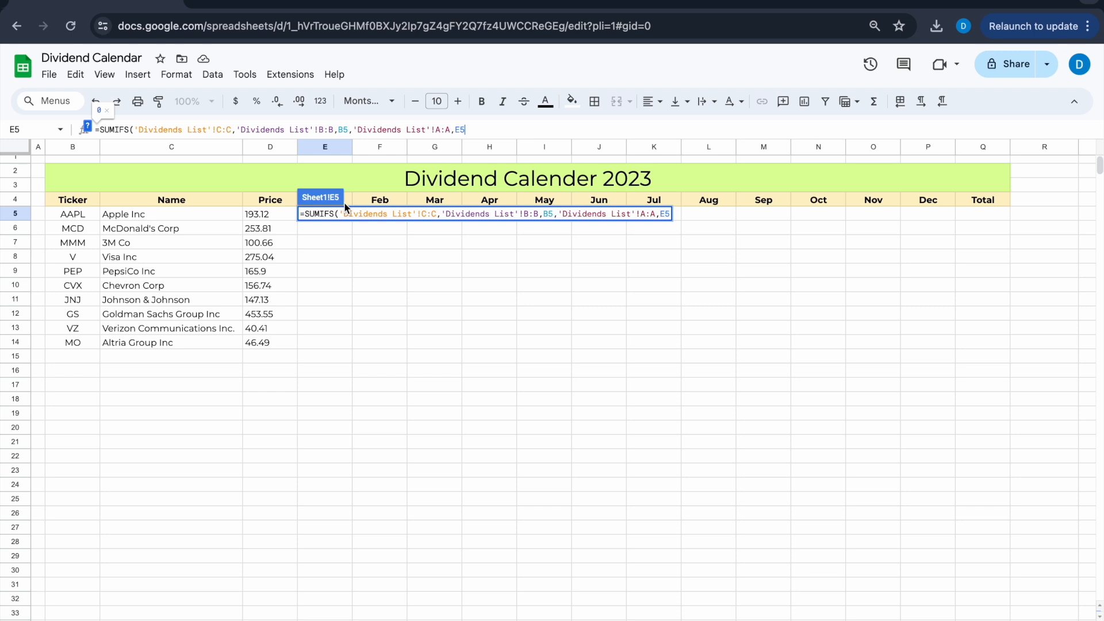
{"action": "type", "text": "E"}
{"action": "key", "text": "BackSpace"}
{"action": "key", "text": "BackSpace"}
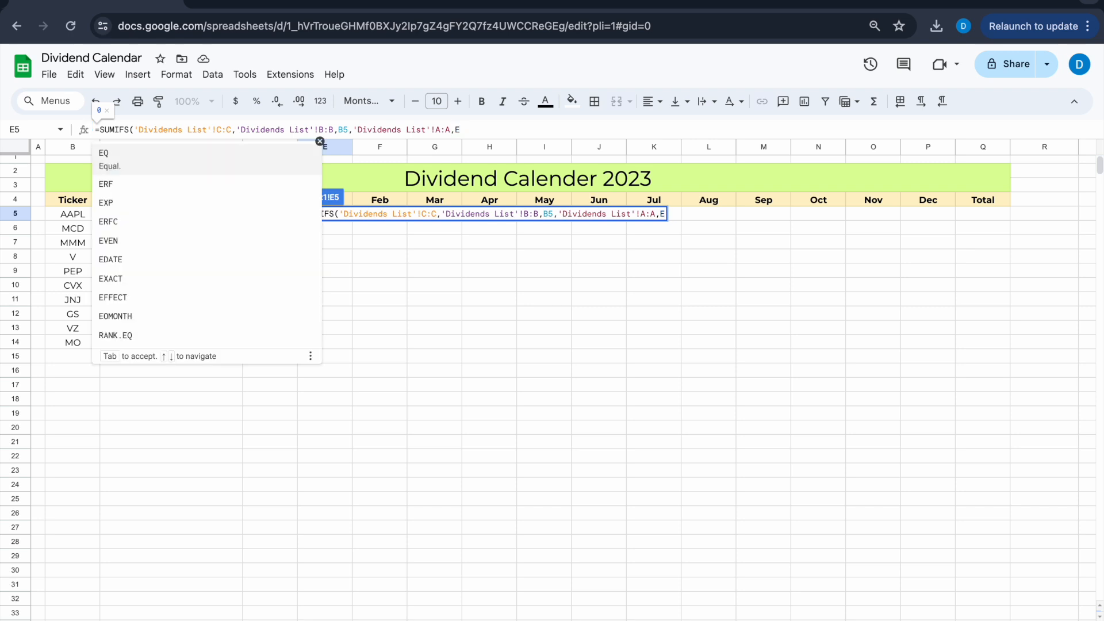
{"action": "type", "text": "4"}
{"action": "key", "text": "Return"}
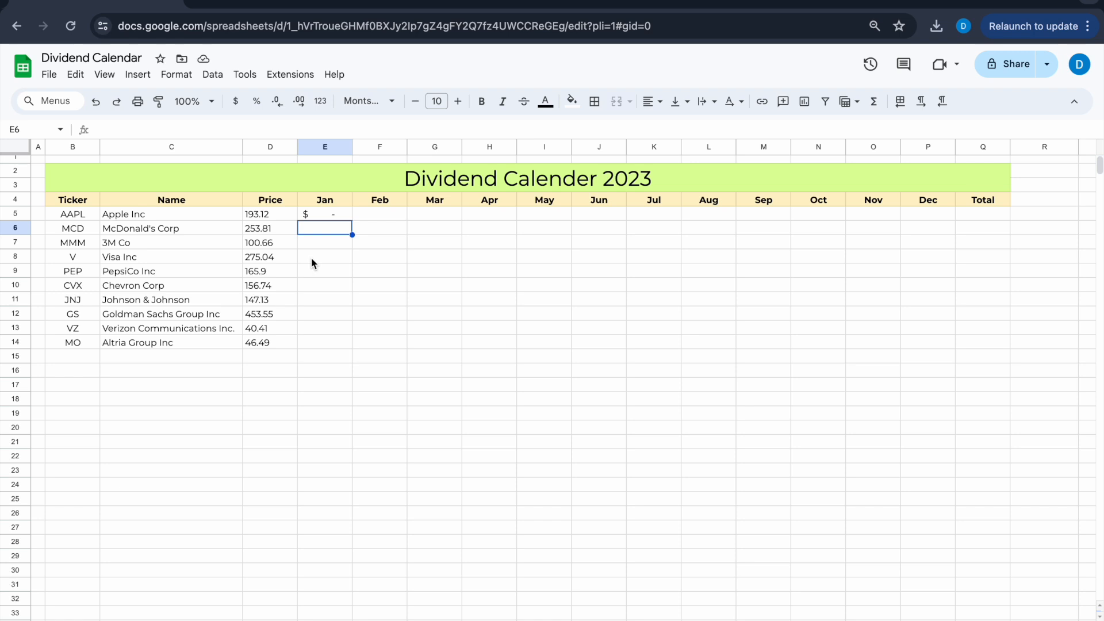
Lock the sum range in E5's SUMIFS formula as 'Dividends List'!$C:$C
{"action": "left_click", "coordinate": [330, 214]}
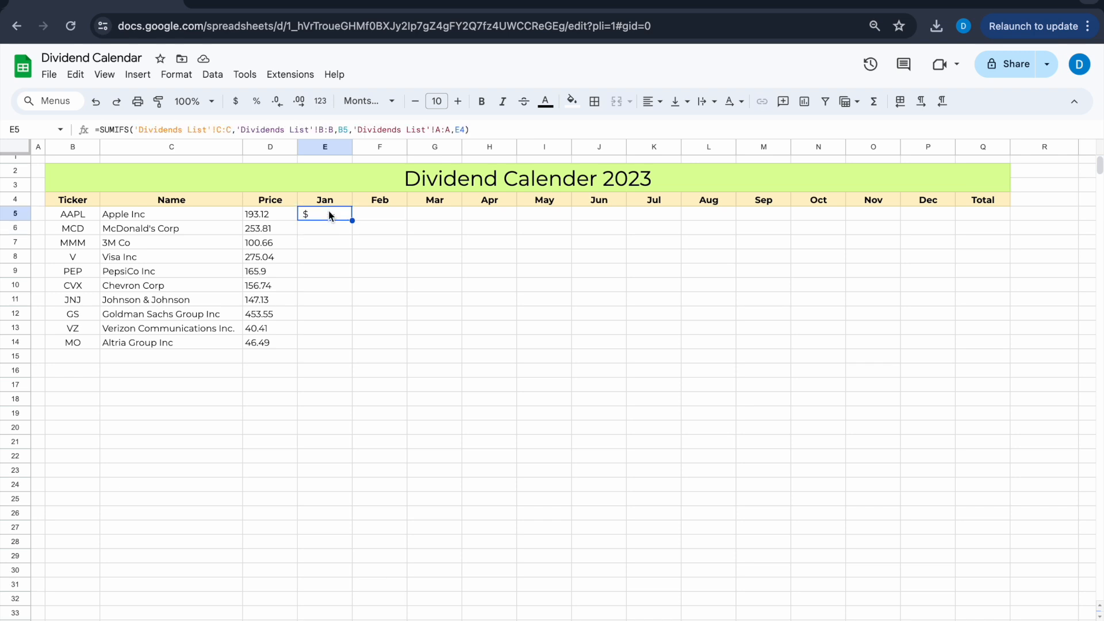
{"action": "left_click", "coordinate": [220, 128]}
{"action": "type", "text": "$"}
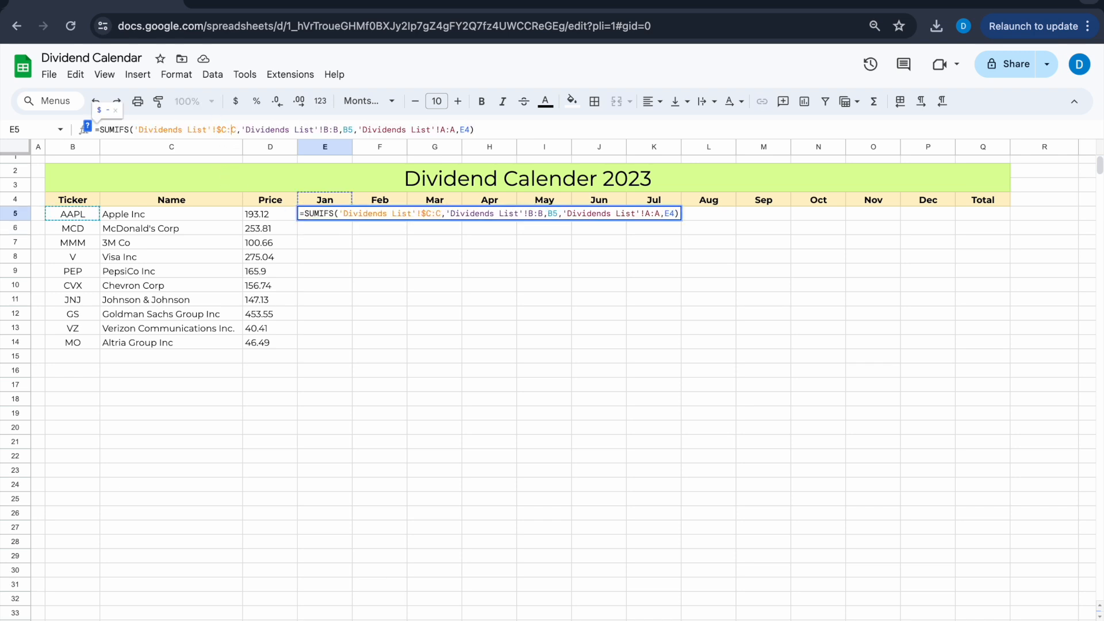
{"action": "key", "text": "Right"}
{"action": "key", "text": "Right"}
{"action": "type", "text": "$"}
{"action": "key", "text": "Right"}
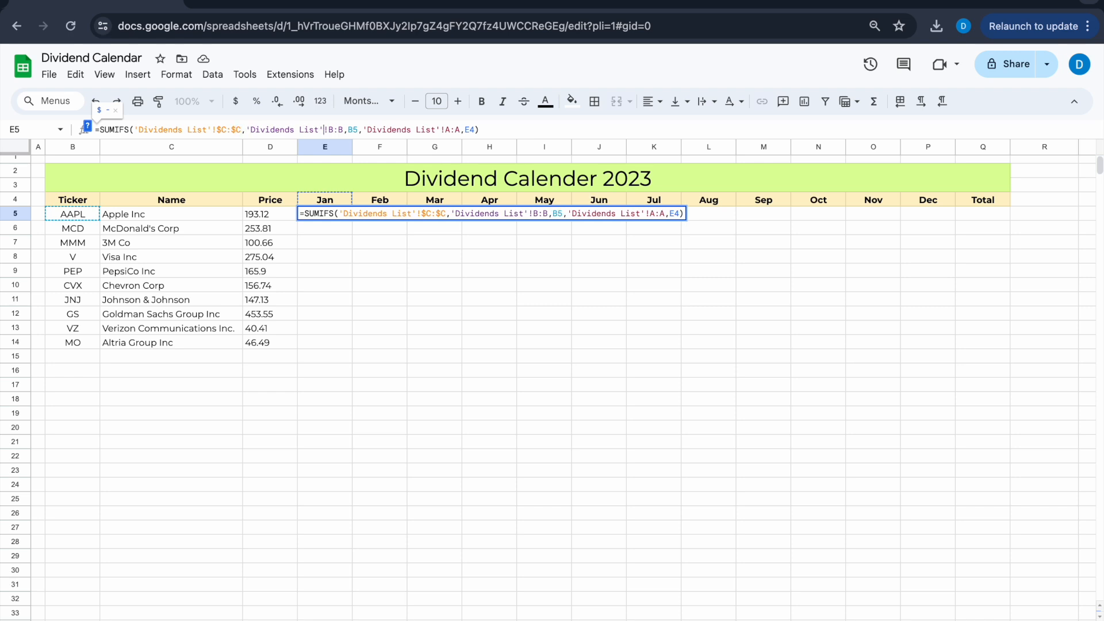
In E5's formula, lock the stock criteria range as 'Dividends List'!$B:$B and the ticker reference as $B5
{"action": "left_click", "coordinate": [332, 129]}
{"action": "type", "text": "$C:"}
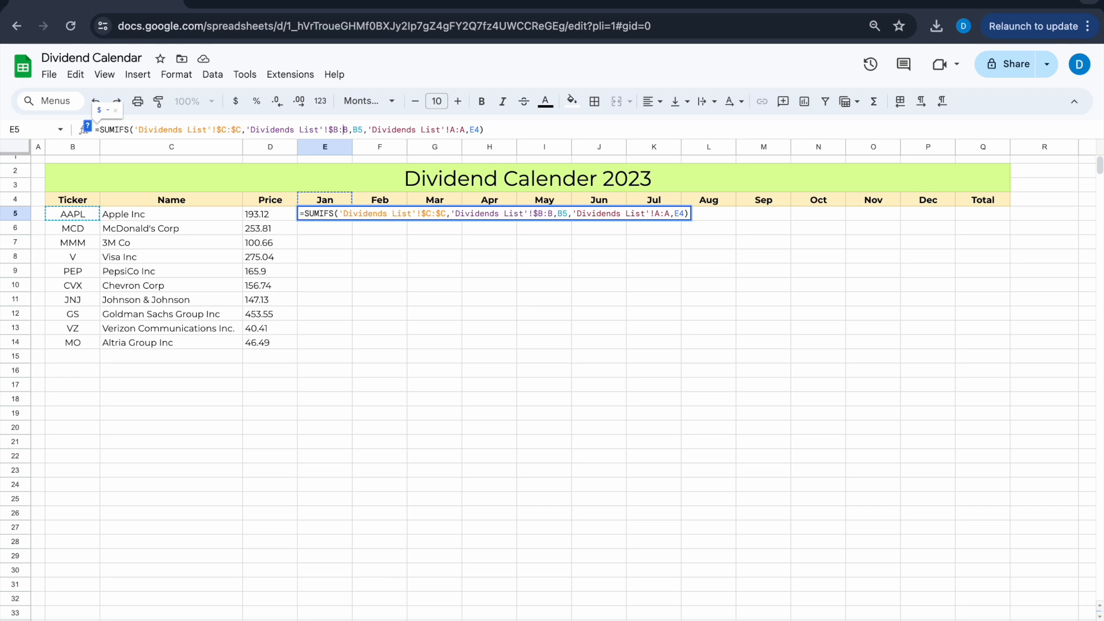
{"action": "type", "text": "$"}
{"action": "key", "text": "Right"}
{"action": "key", "text": "Right"}
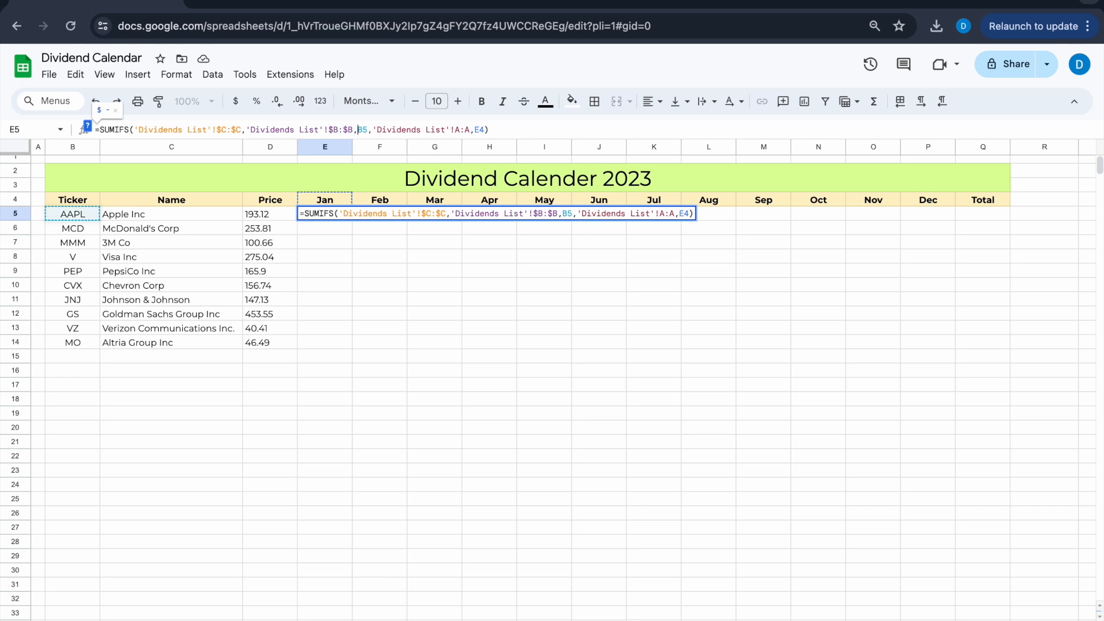
{"action": "type", "text": "$B:"}
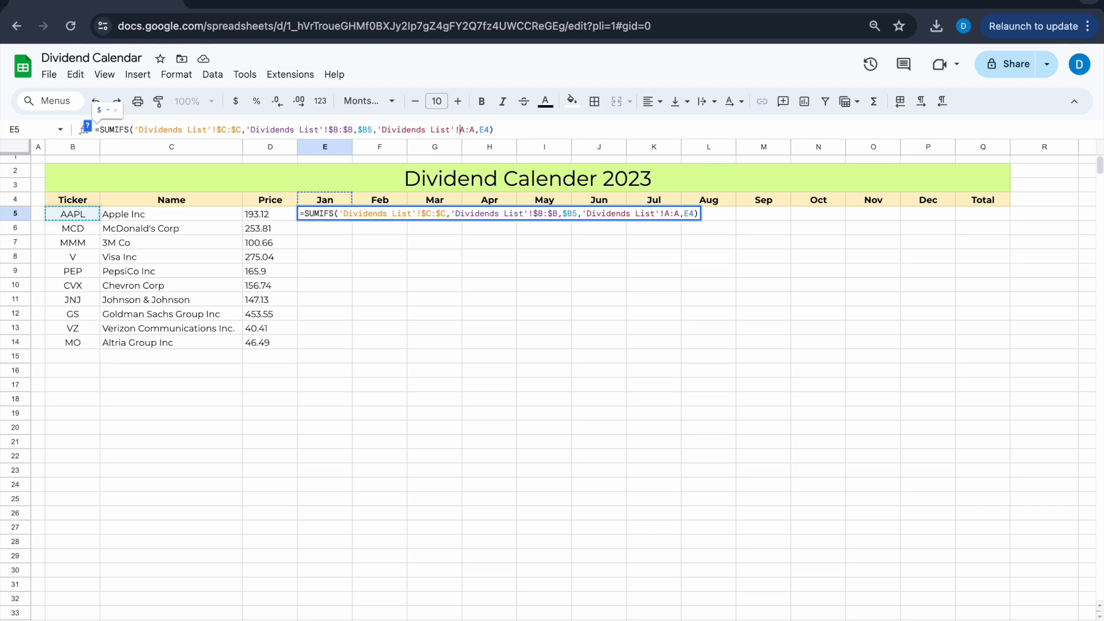
In E5's formula, lock the month criteria range as 'Dividends List'!$A:$A and the month header reference as E$4, then enter it
{"action": "type", "text": "$B,$"}
{"action": "key", "text": "Right"}
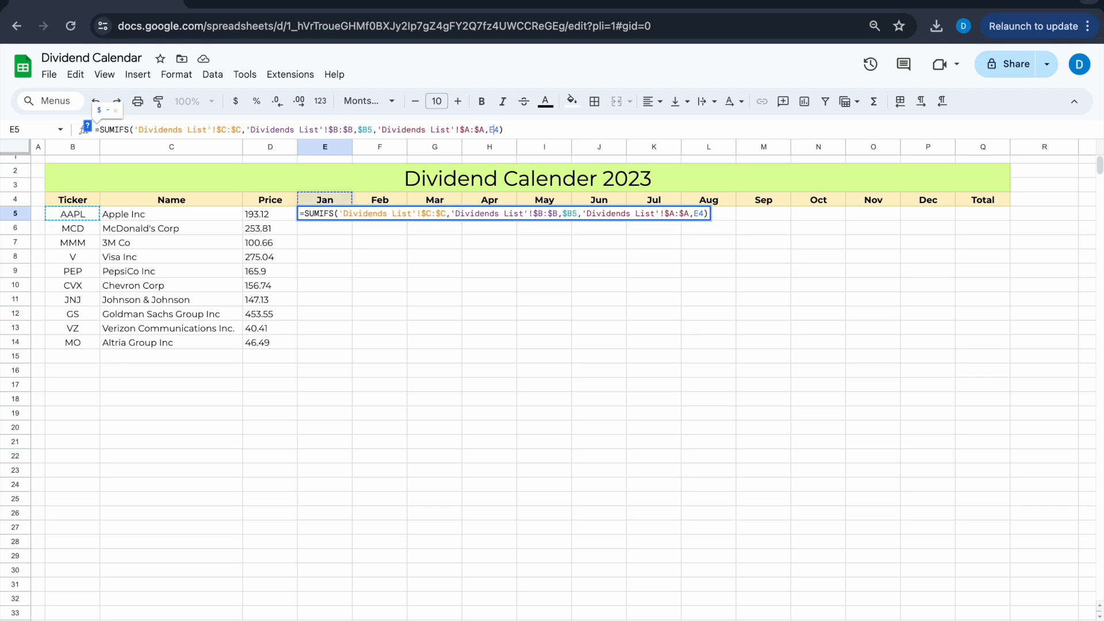
{"action": "type", "text": "$"}
{"action": "key", "text": "Return"}
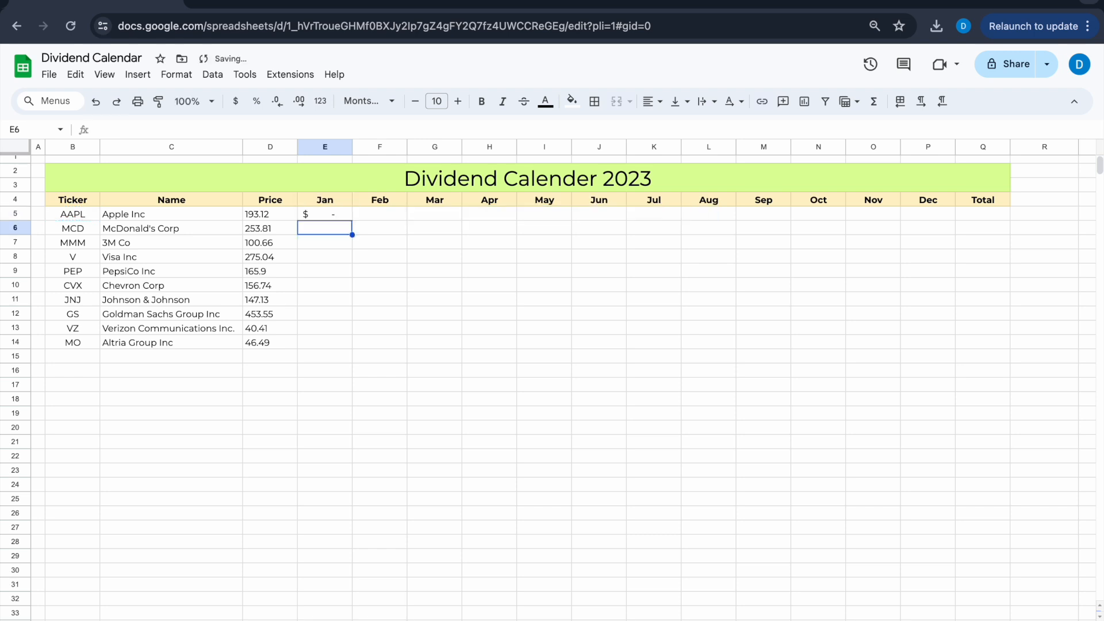
Fill E5's SUMIFS formula across to December in P5 and down through row 14 for every ticker
{"action": "left_click", "coordinate": [339, 217]}
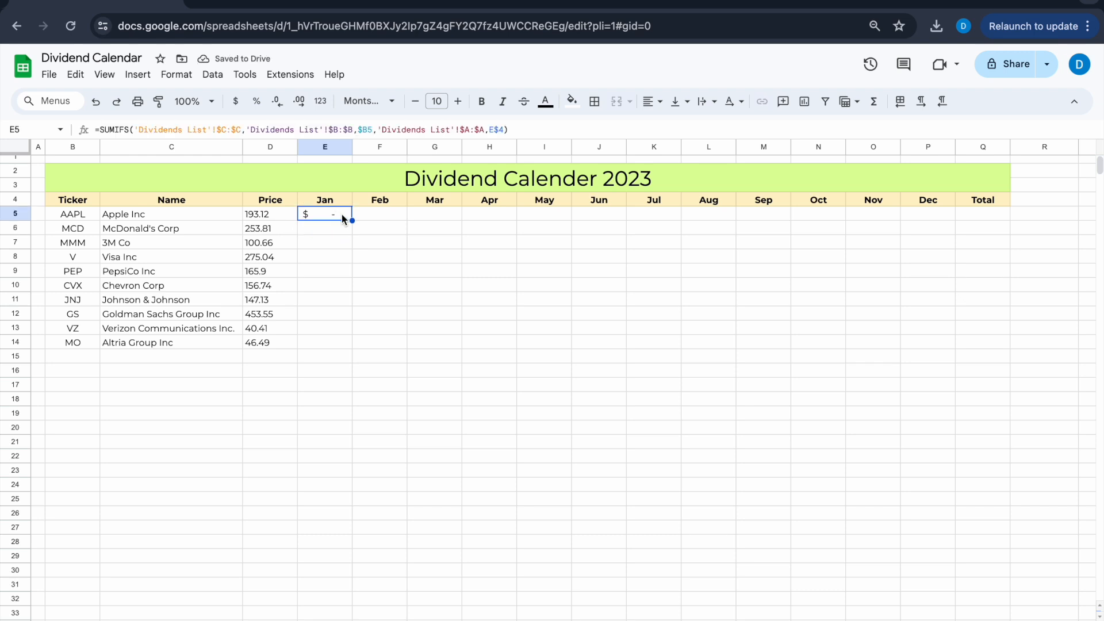
{"action": "left_click_drag", "start_coordinate": [352, 221], "coordinate": [930, 221]}
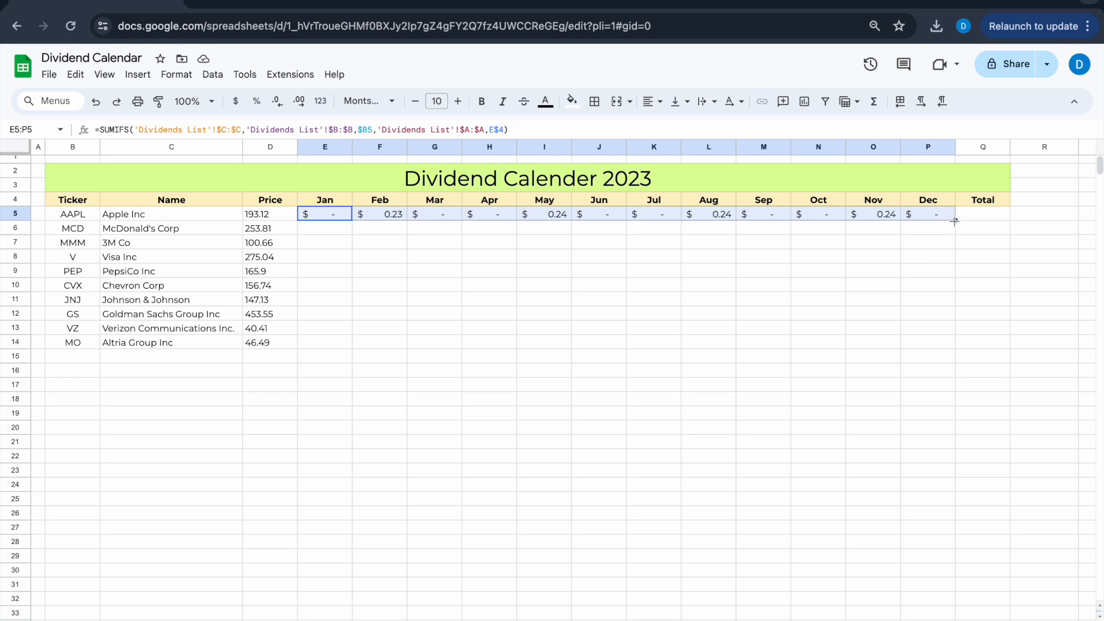
{"action": "left_click_drag", "start_coordinate": [954, 220], "coordinate": [946, 343]}
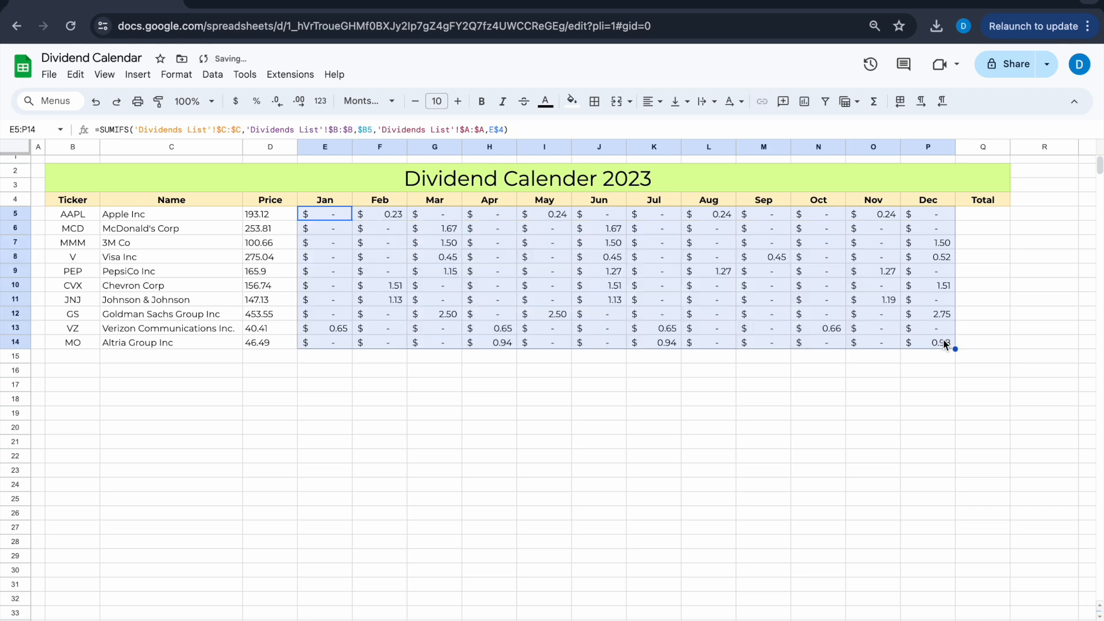
{"action": "left_click", "coordinate": [883, 405]}
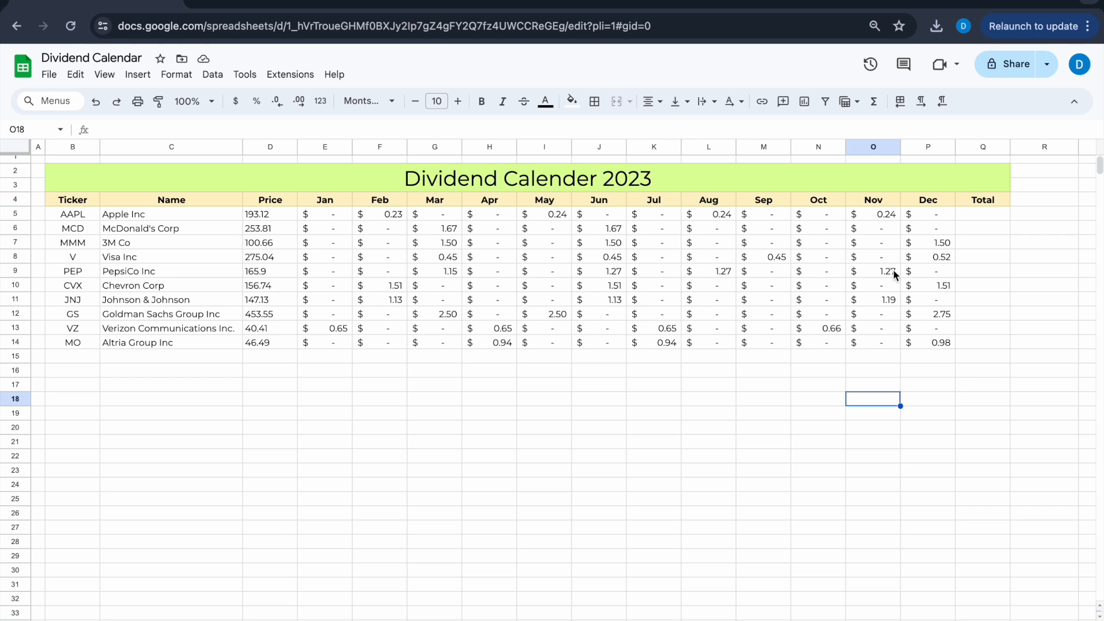
Enter a SUM formula in Q5 that totals Apple's monthly dividends over E5:P5
{"action": "left_click", "coordinate": [979, 216]}
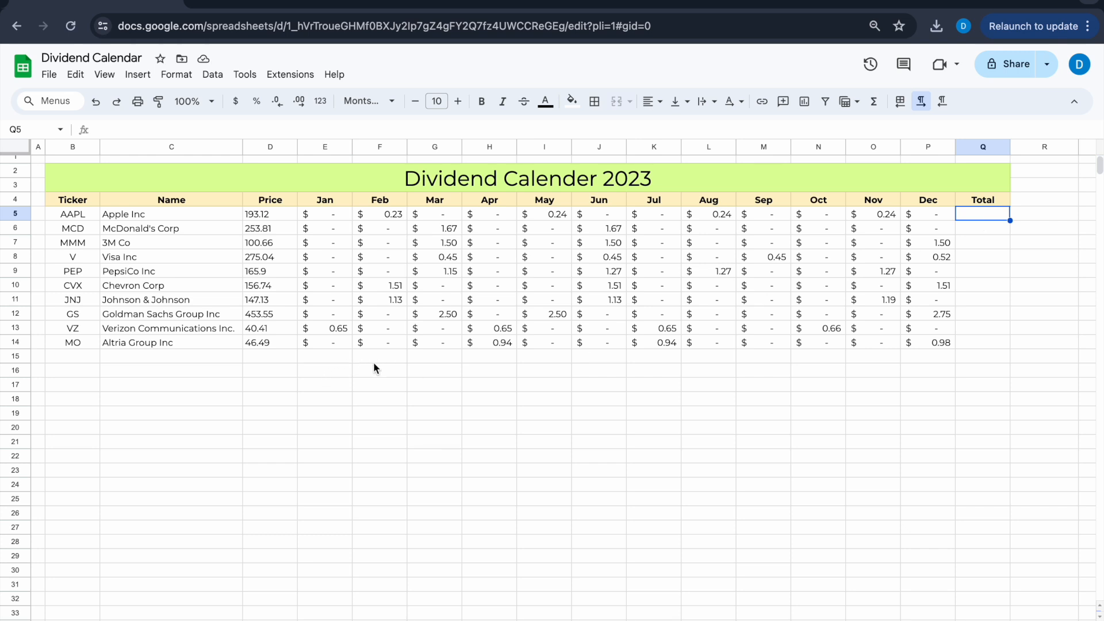
{"action": "type", "text": "=sum"}
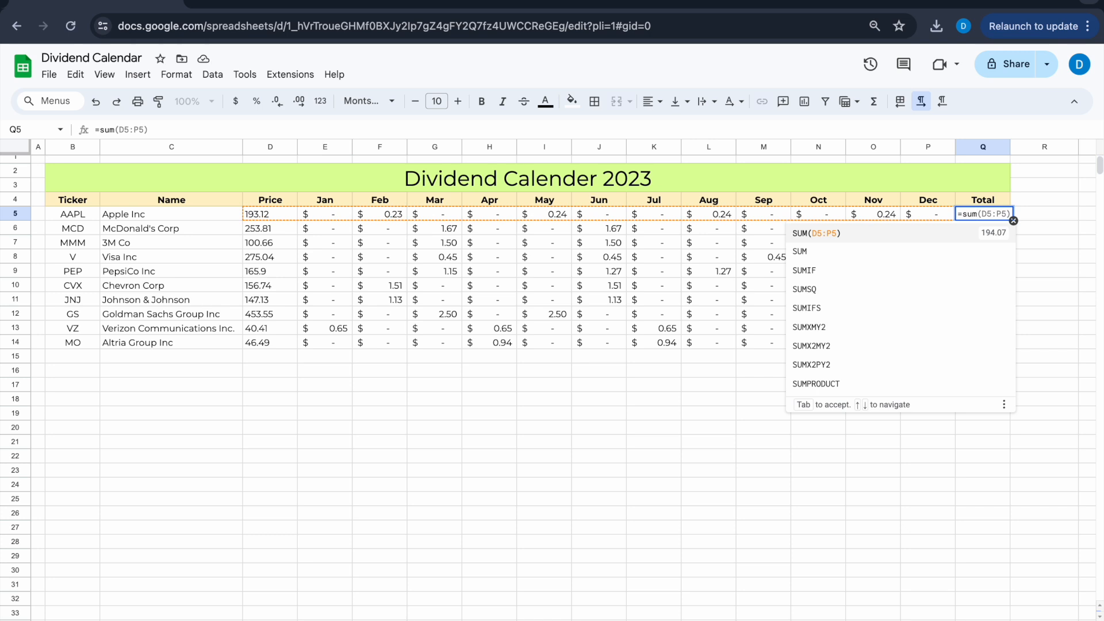
{"action": "type", "text": "("}
{"action": "left_click", "coordinate": [339, 221]}
{"action": "left_click_drag", "start_coordinate": [338, 221], "coordinate": [923, 217]}
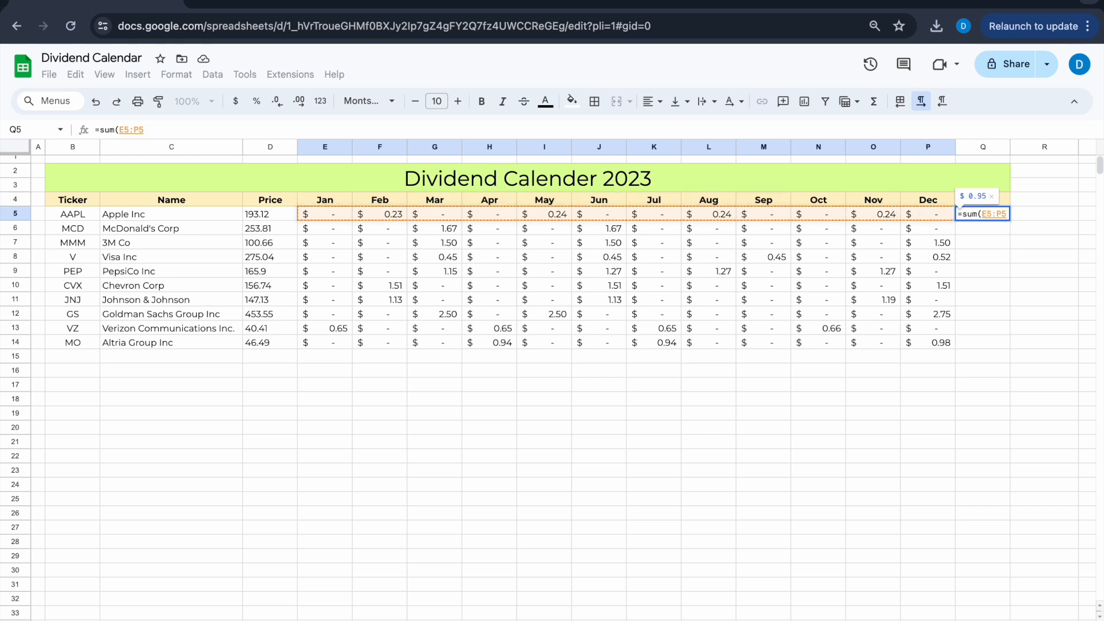
{"action": "key", "text": "Return"}
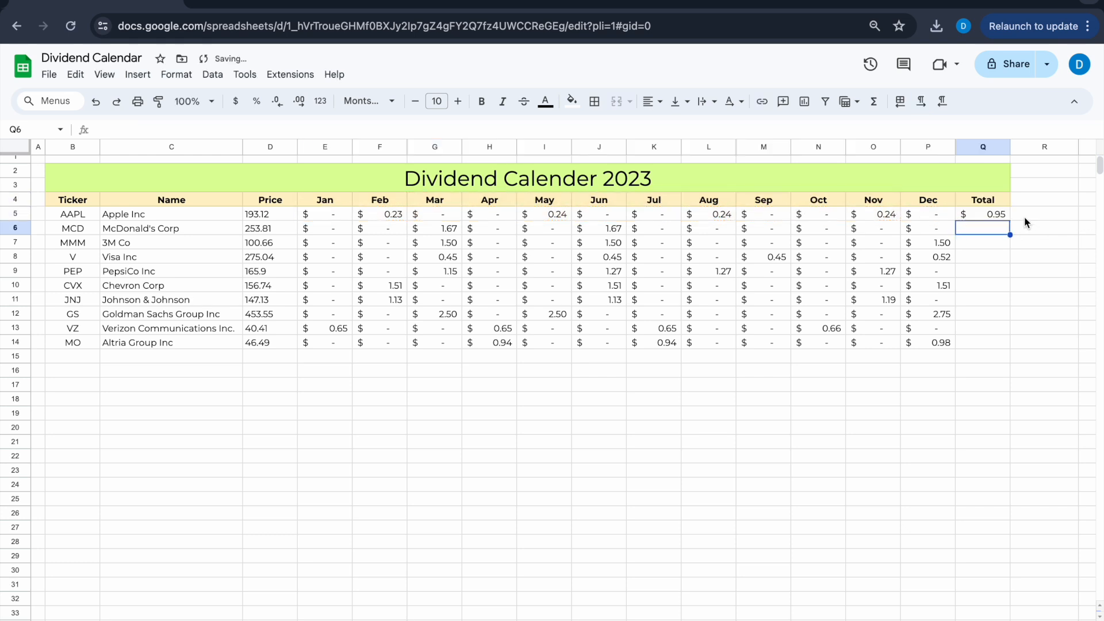
Fill the yearly total formula from Q5 down to Q14 for the remaining tickers
{"action": "left_click", "coordinate": [998, 216]}
{"action": "left_click_drag", "start_coordinate": [1010, 220], "coordinate": [1007, 345]}
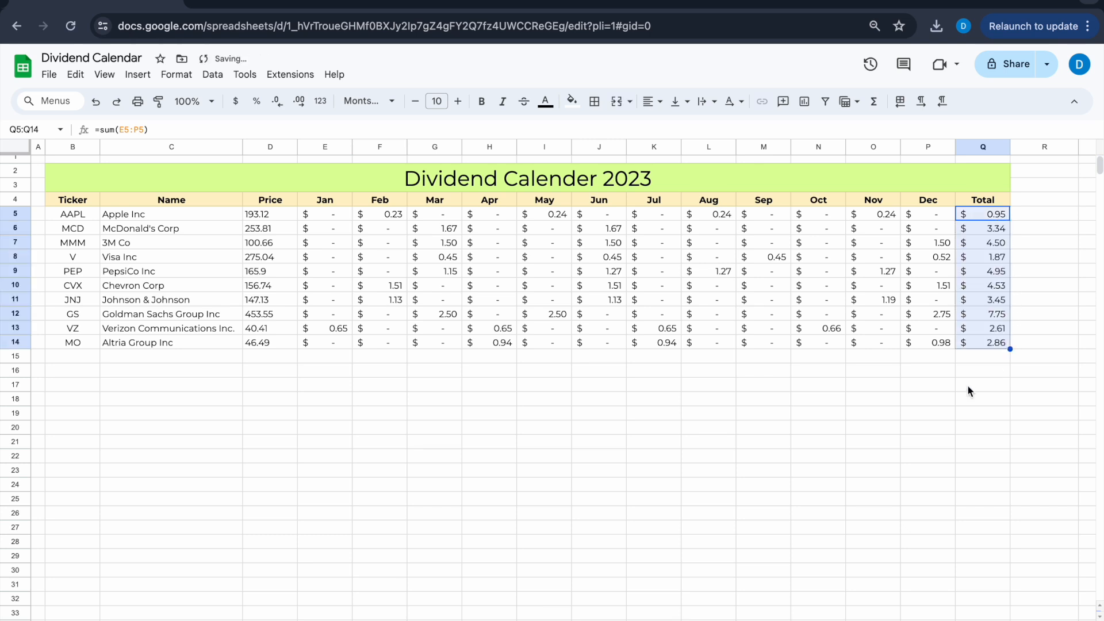
{"action": "left_click", "coordinate": [842, 396]}
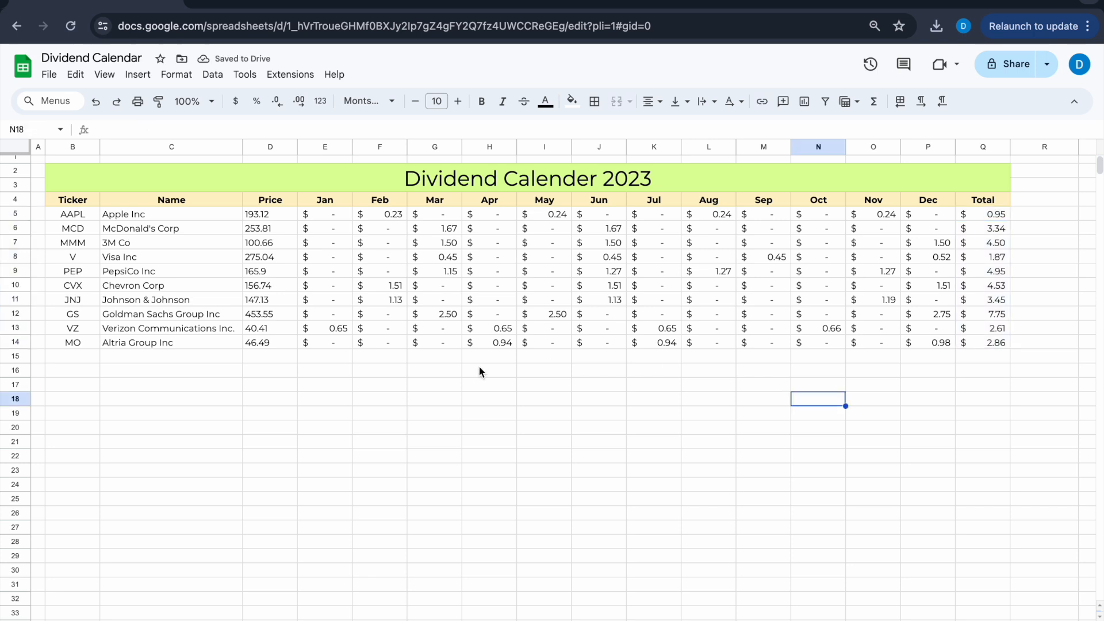
Enter =SUM(E5:E14) in E15 to total the January dividends
{"action": "left_click", "coordinate": [338, 357]}
{"action": "type", "text": "="}
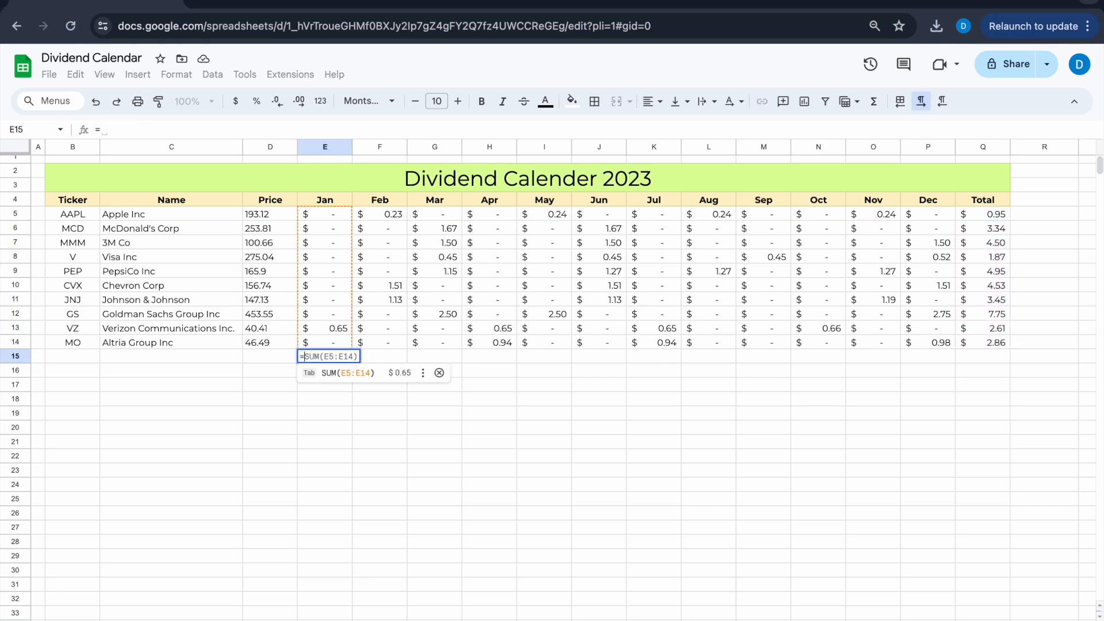
{"action": "type", "text": "sum"}
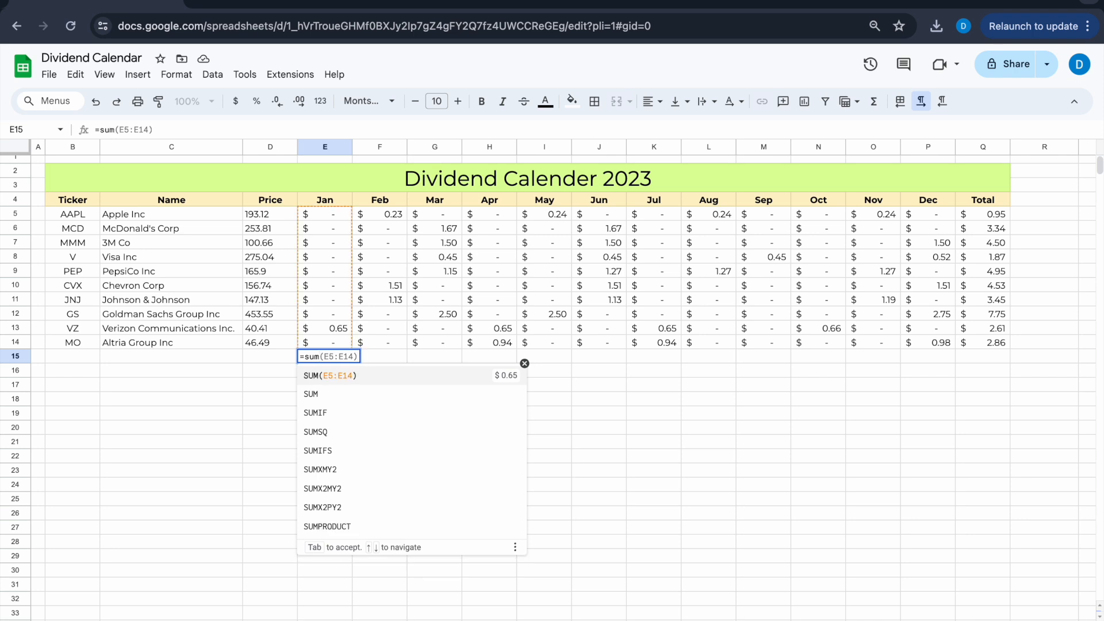
{"action": "key", "text": "Tab"}
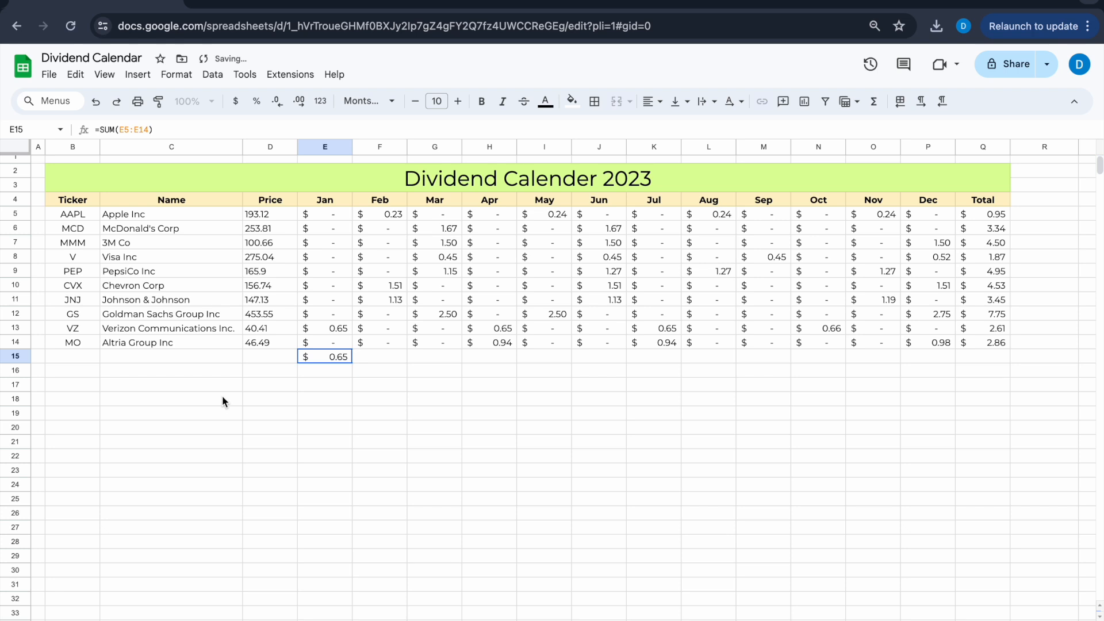
Fill E15's column total formula across row 15 through the Total column in Q15
{"action": "left_click", "coordinate": [361, 428]}
{"action": "left_click", "coordinate": [344, 359]}
{"action": "left_click_drag", "start_coordinate": [352, 363], "coordinate": [975, 358]}
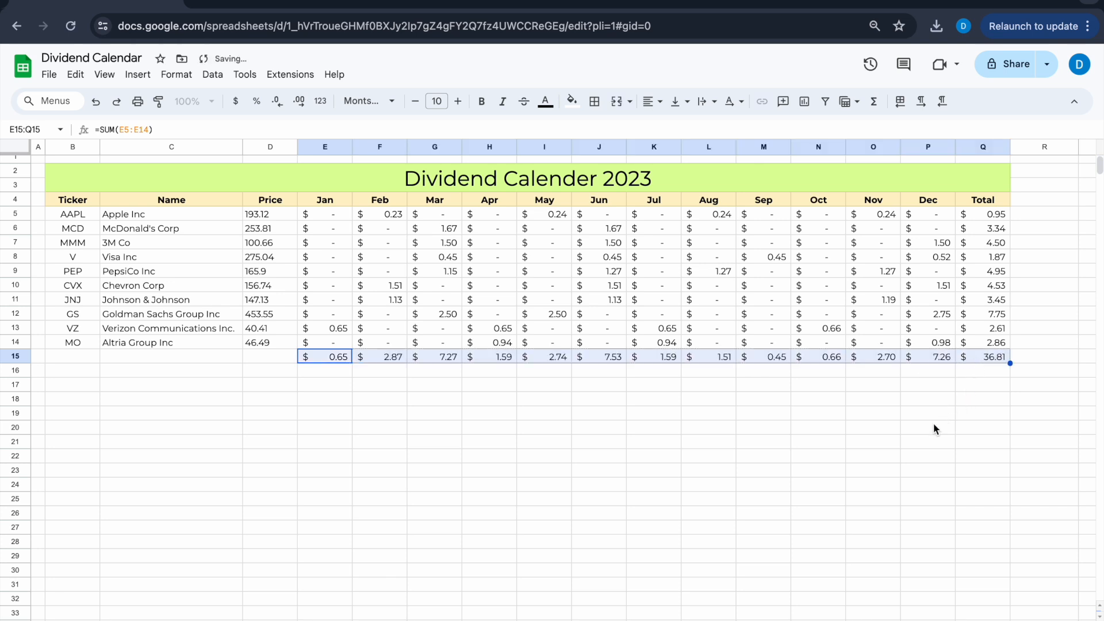
{"action": "left_click", "coordinate": [878, 432]}
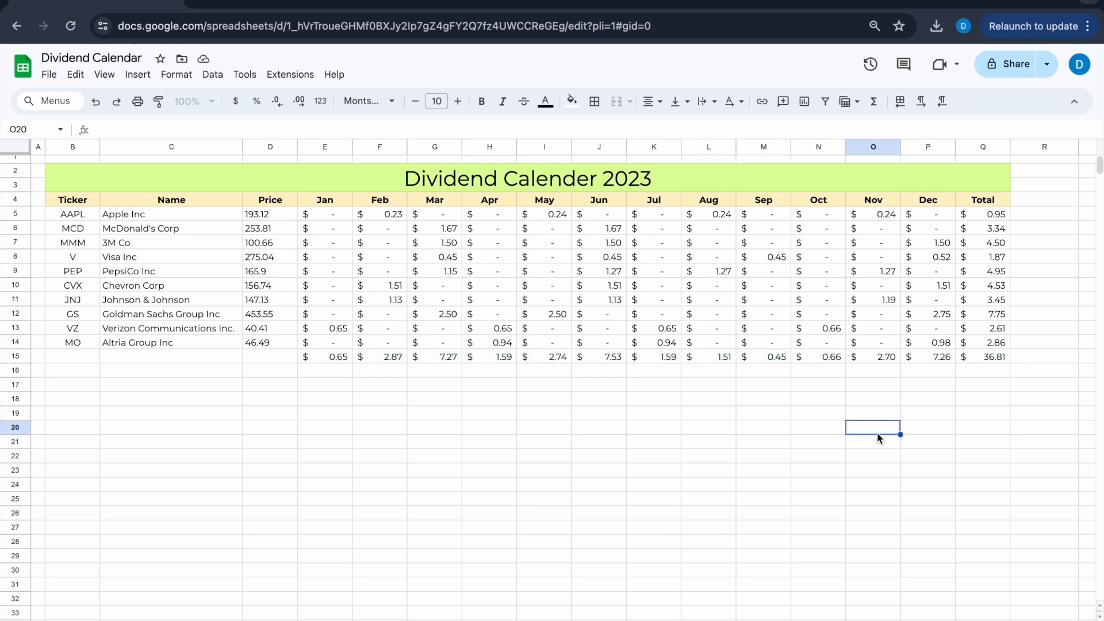
Merge cells B15:D15 and label the merged cell "Monthly Totals"
{"action": "left_click_drag", "start_coordinate": [86, 356], "coordinate": [271, 356]}
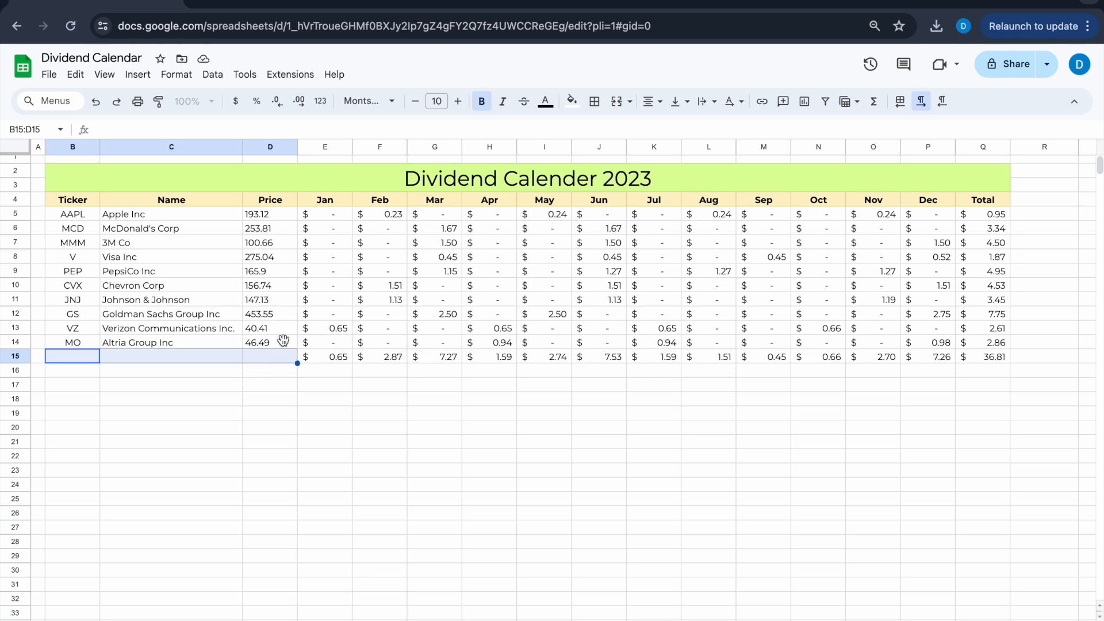
{"action": "left_click", "coordinate": [615, 103]}
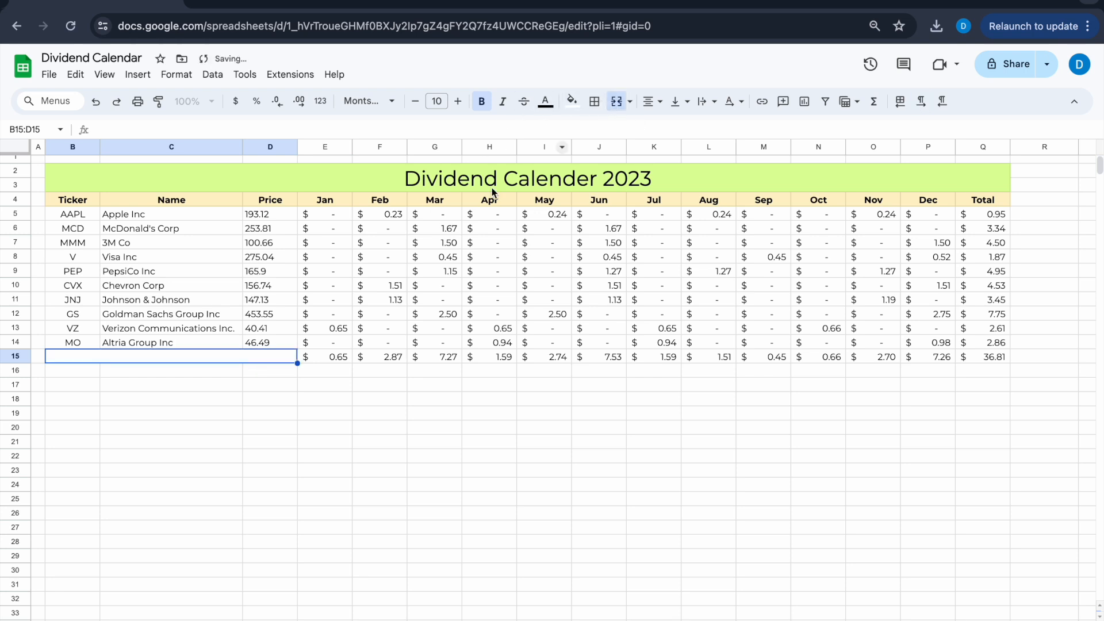
{"action": "type", "text": "Mont"}
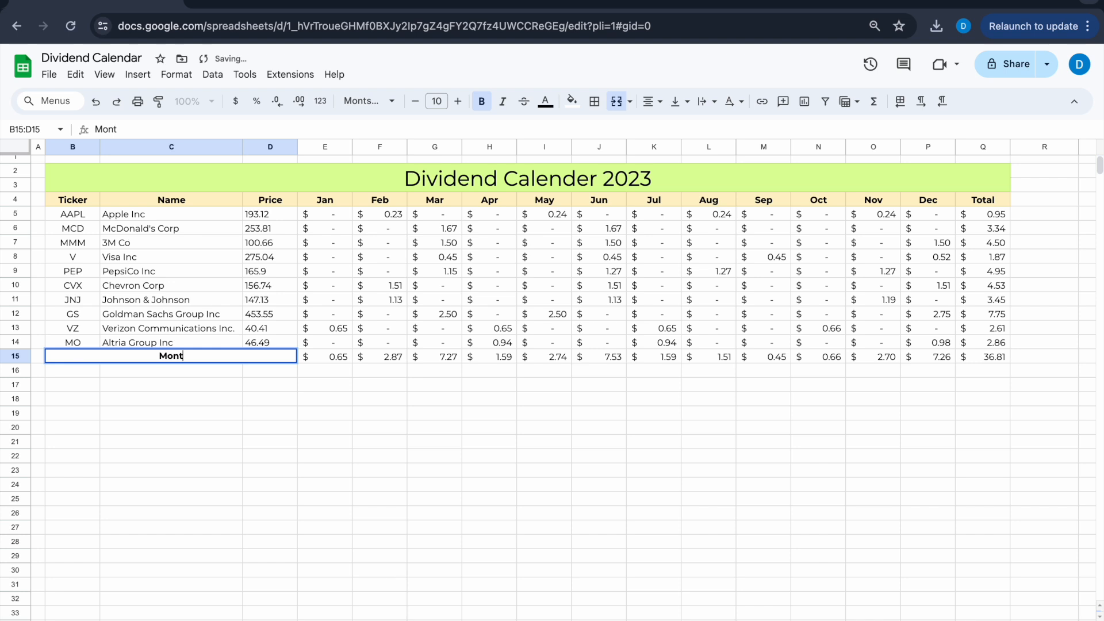
{"action": "type", "text": "hly Totals"}
{"action": "left_click", "coordinate": [253, 402]}
Fill the monthly totals in E15:P15 with the custom grey colour
{"action": "left_click", "coordinate": [337, 361]}
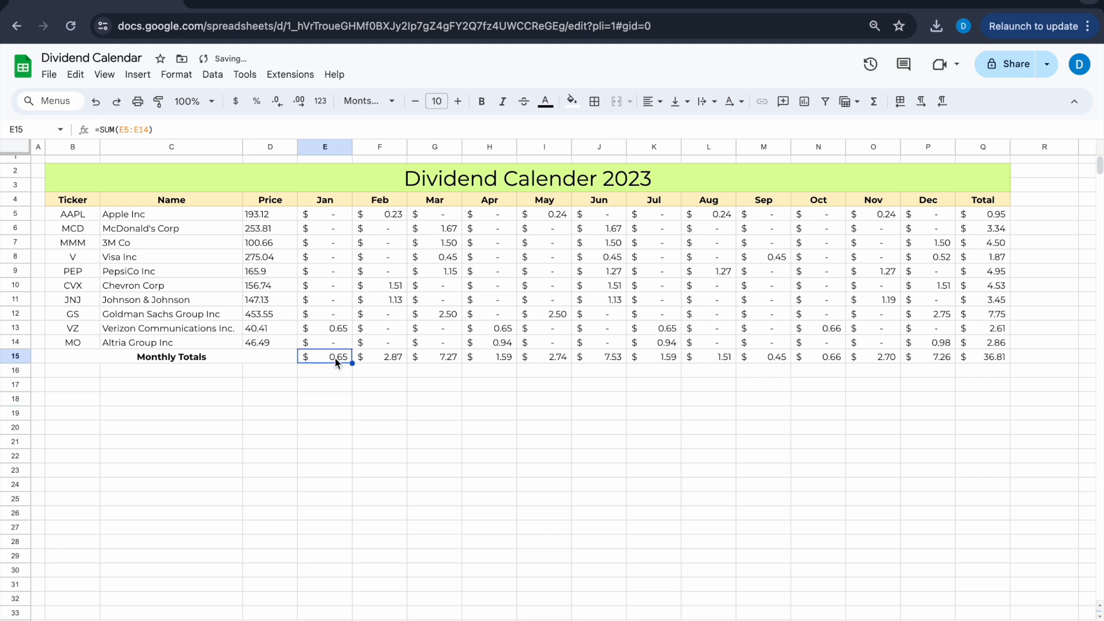
{"action": "left_click_drag", "start_coordinate": [337, 357], "coordinate": [929, 356]}
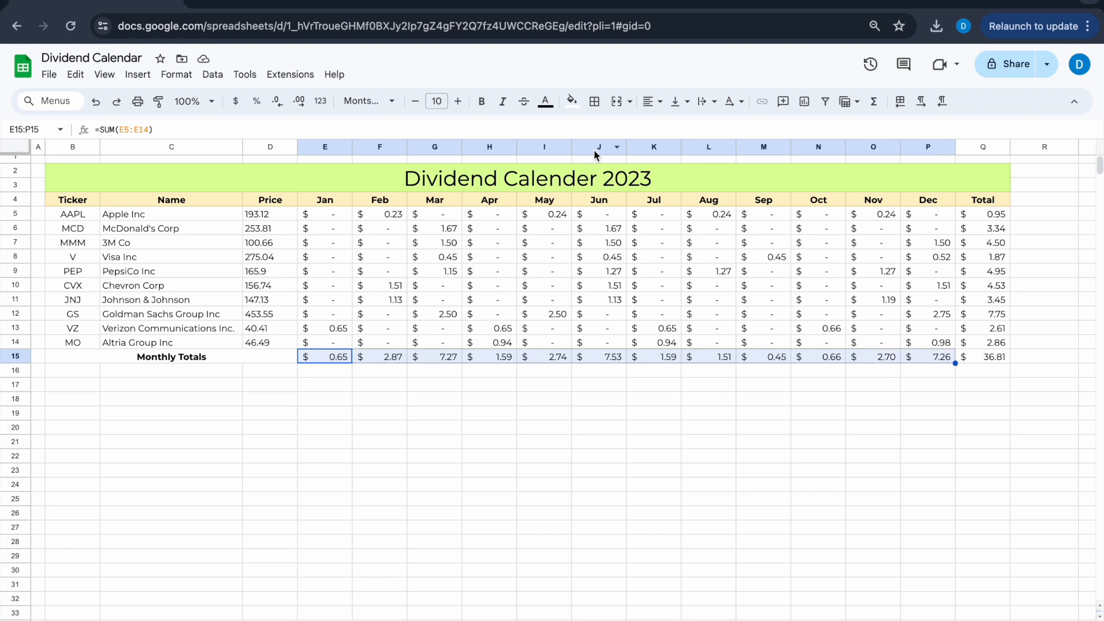
{"action": "left_click", "coordinate": [570, 100]}
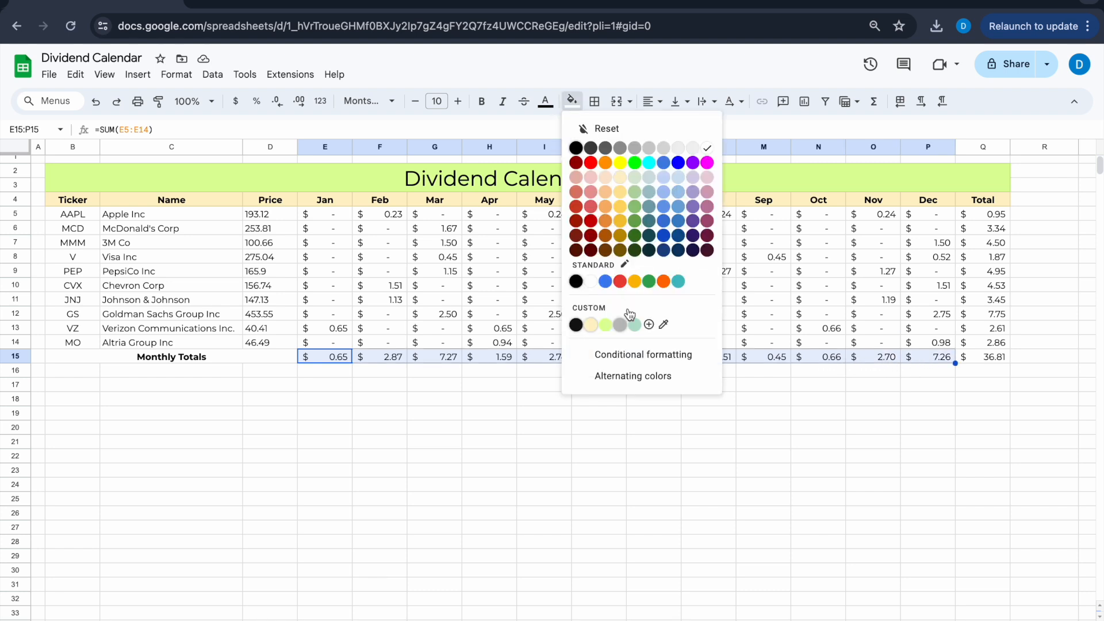
{"action": "left_click", "coordinate": [621, 325]}
{"action": "left_click", "coordinate": [781, 476]}
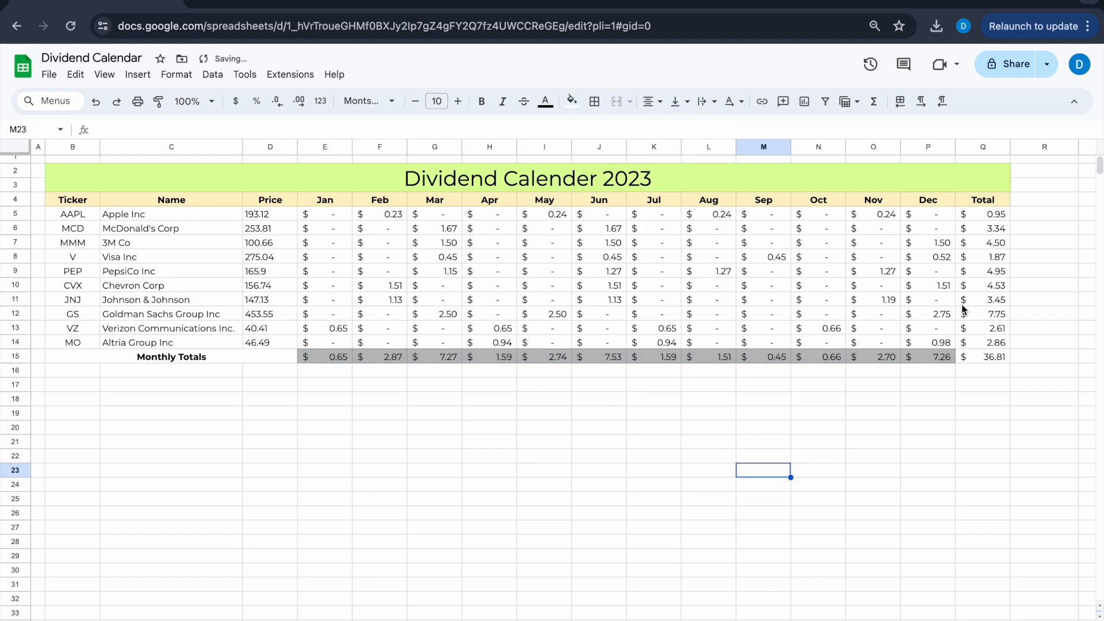
Fill the per-ticker totals in Q5:Q14 with cornflower blue
{"action": "left_click_drag", "start_coordinate": [985, 215], "coordinate": [998, 343]}
{"action": "left_click", "coordinate": [571, 100]}
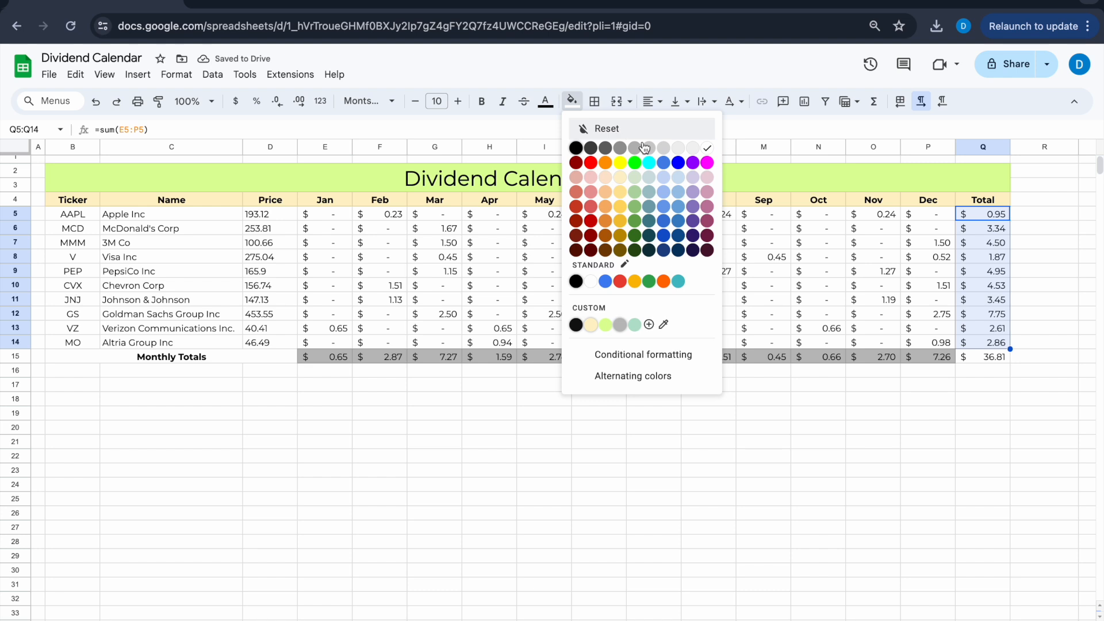
{"action": "left_click", "coordinate": [667, 166]}
Fill the grand total cell Q15 with blue and set its text colour to white
{"action": "left_click", "coordinate": [984, 356]}
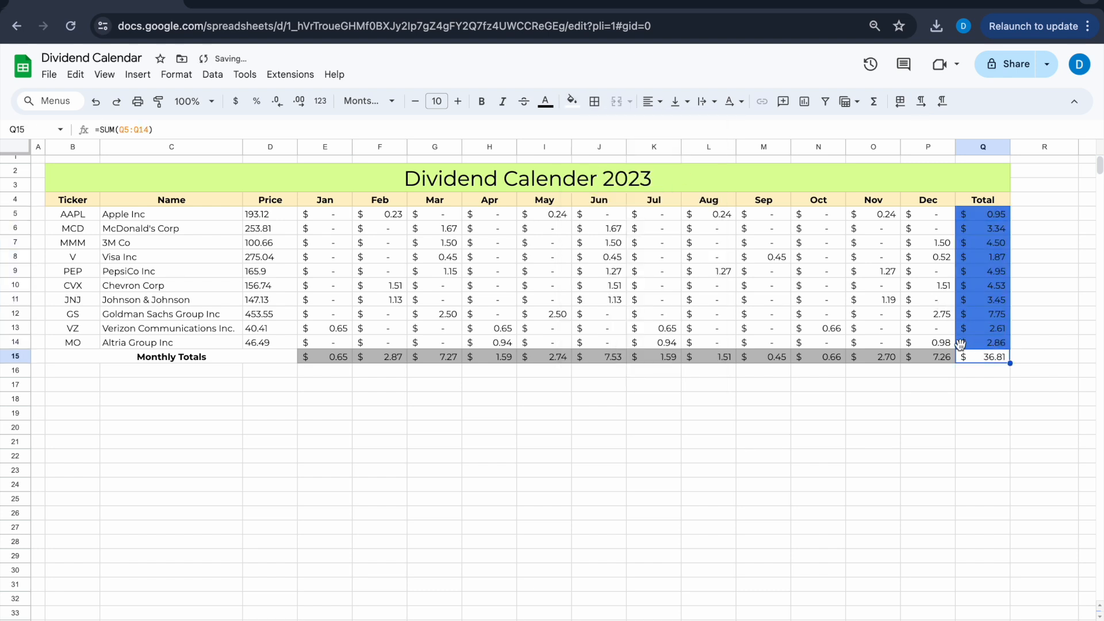
{"action": "left_click", "coordinate": [579, 110]}
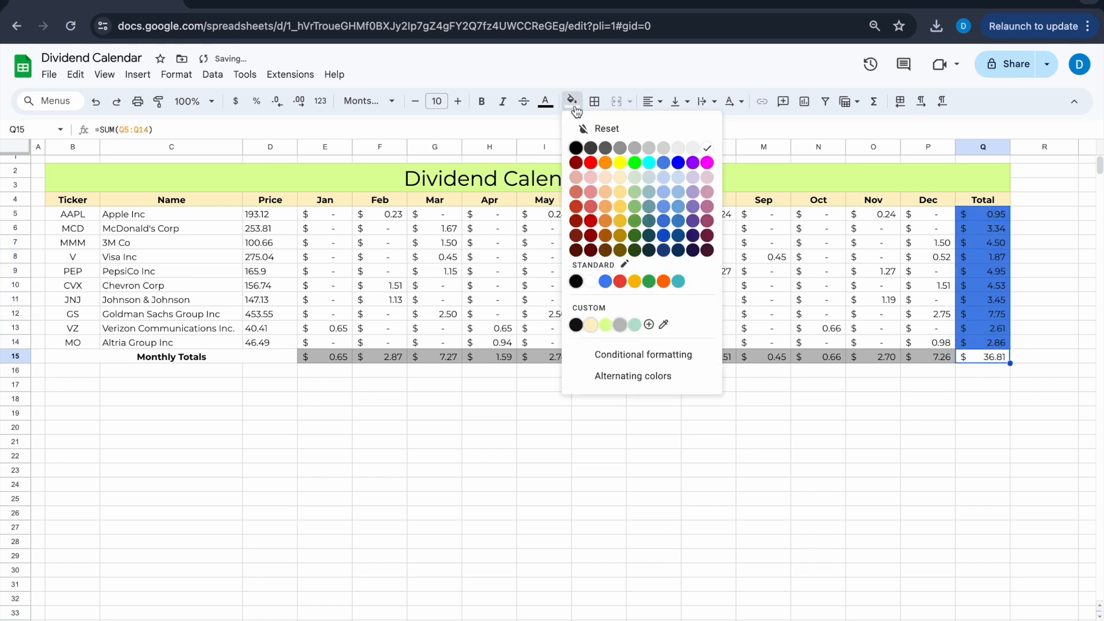
{"action": "left_click", "coordinate": [668, 167]}
{"action": "left_click", "coordinate": [545, 100]}
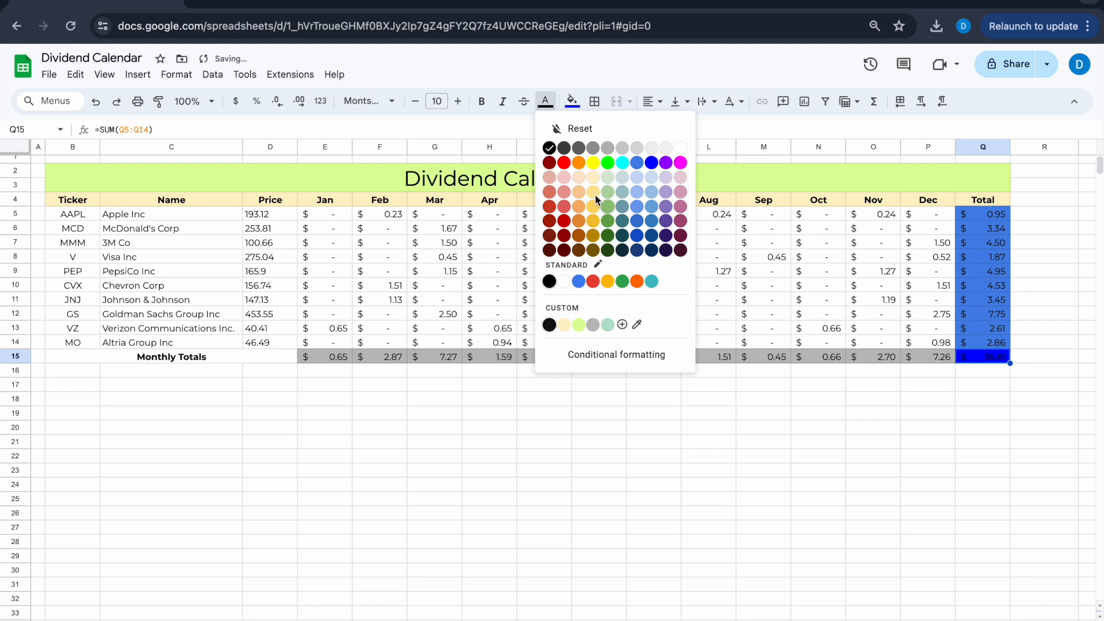
{"action": "left_click", "coordinate": [680, 147]}
Add a conditional formatting rule to E5:P14 that applies the default green style to values greater than 0
{"action": "left_click", "coordinate": [334, 203]}
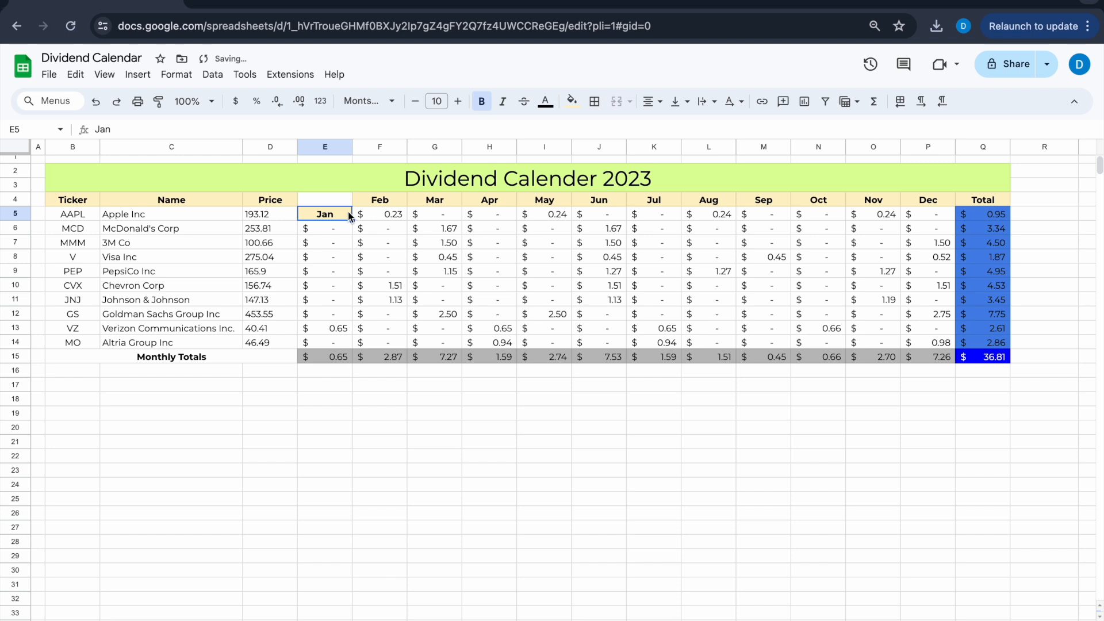
{"action": "left_click", "coordinate": [348, 213]}
{"action": "left_click_drag", "start_coordinate": [333, 216], "coordinate": [926, 345]}
{"action": "left_click", "coordinate": [173, 74]}
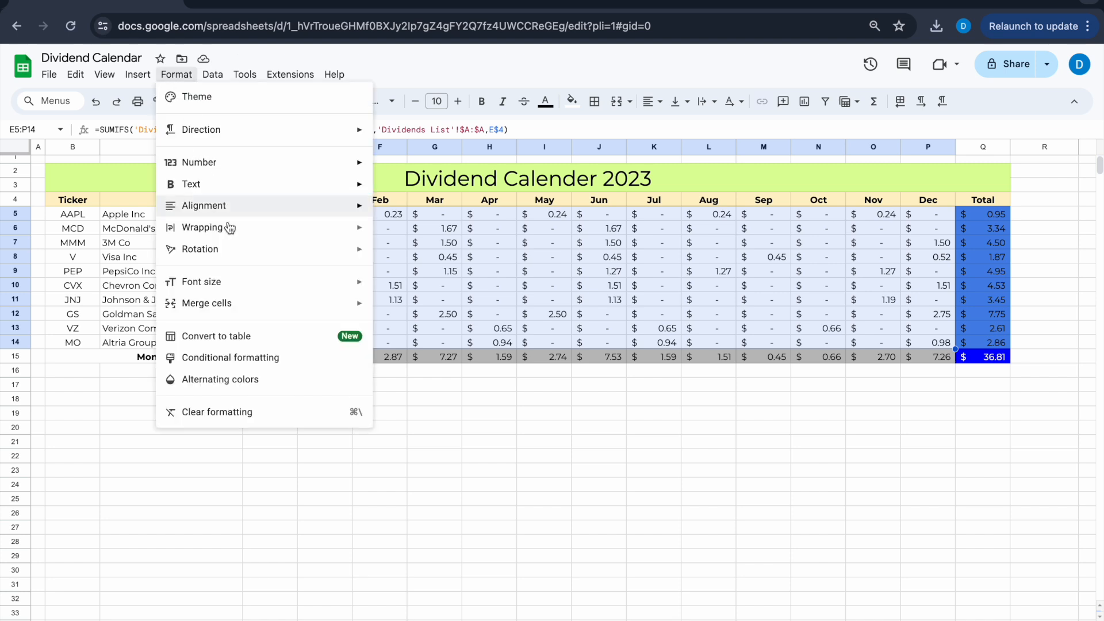
{"action": "left_click", "coordinate": [238, 359]}
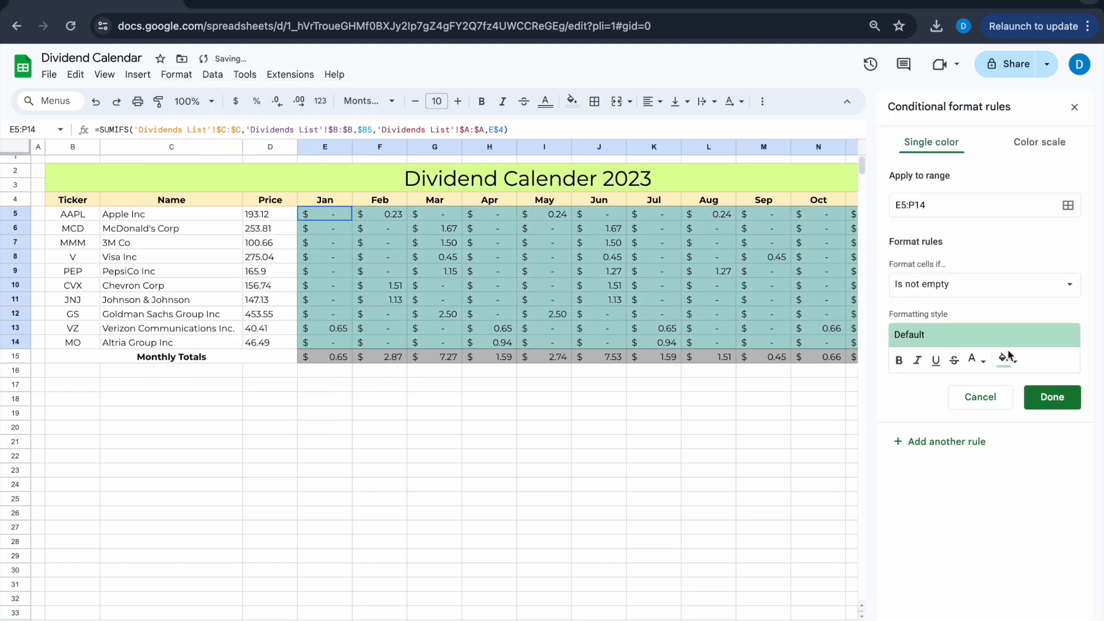
{"action": "left_click", "coordinate": [981, 288]}
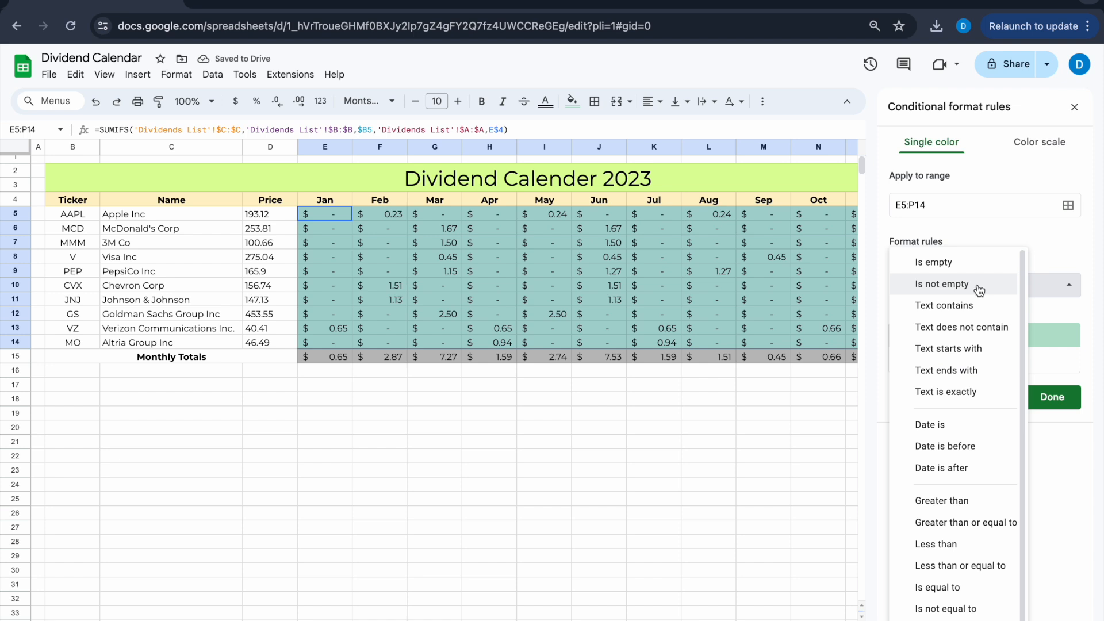
{"action": "left_click", "coordinate": [946, 503]}
{"action": "left_click", "coordinate": [938, 326]}
{"action": "type", "text": "0"}
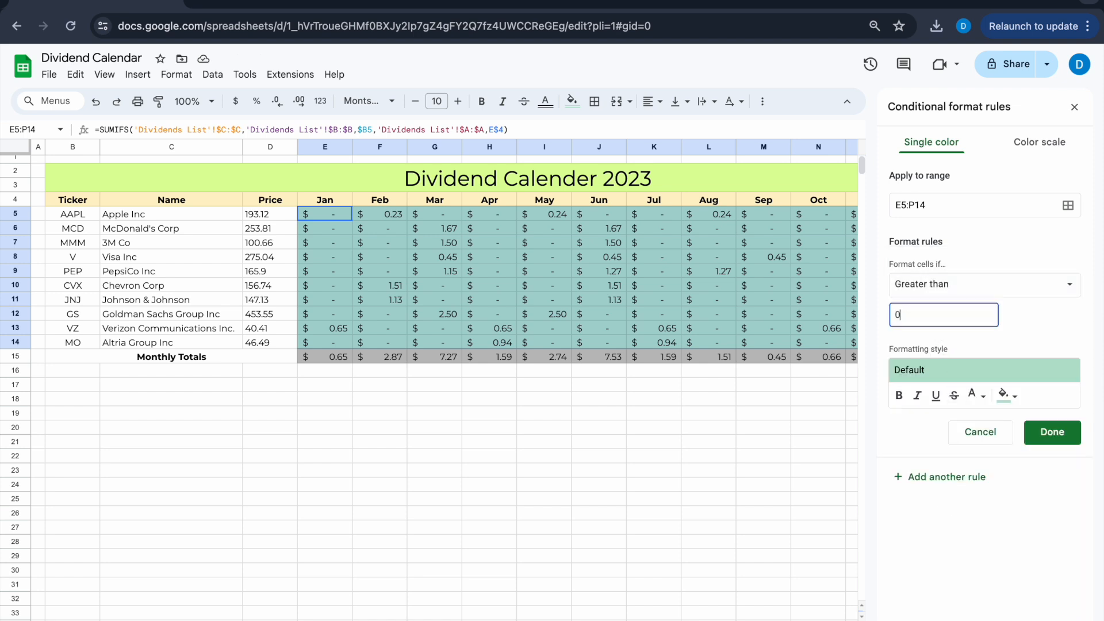
{"action": "left_click", "coordinate": [1051, 432]}
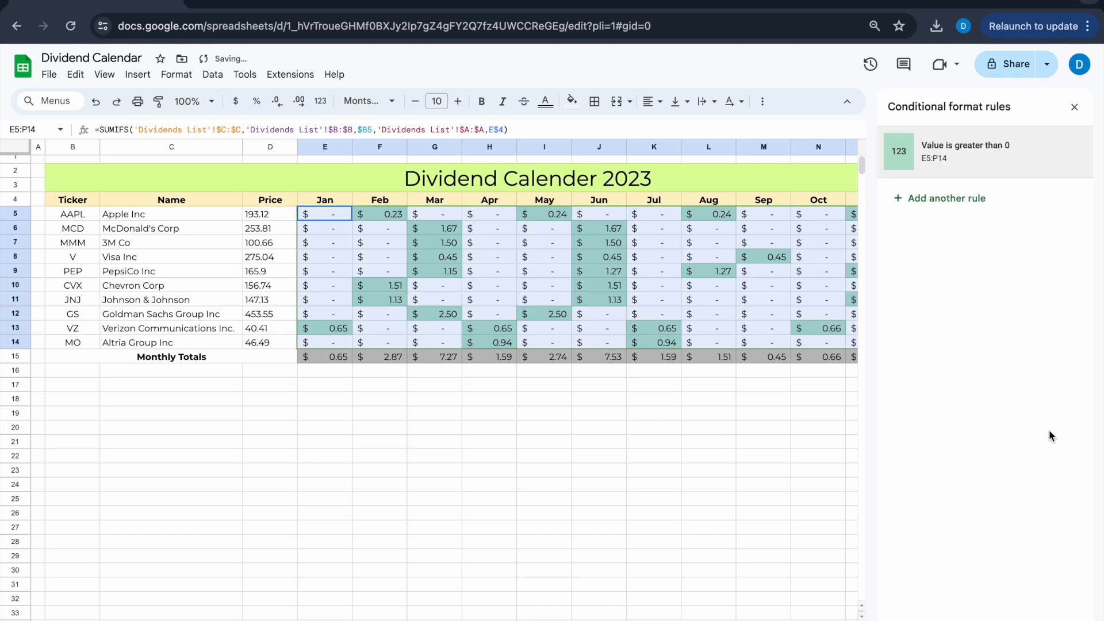
{"action": "left_click", "coordinate": [1075, 109]}
{"action": "left_click", "coordinate": [914, 499]}
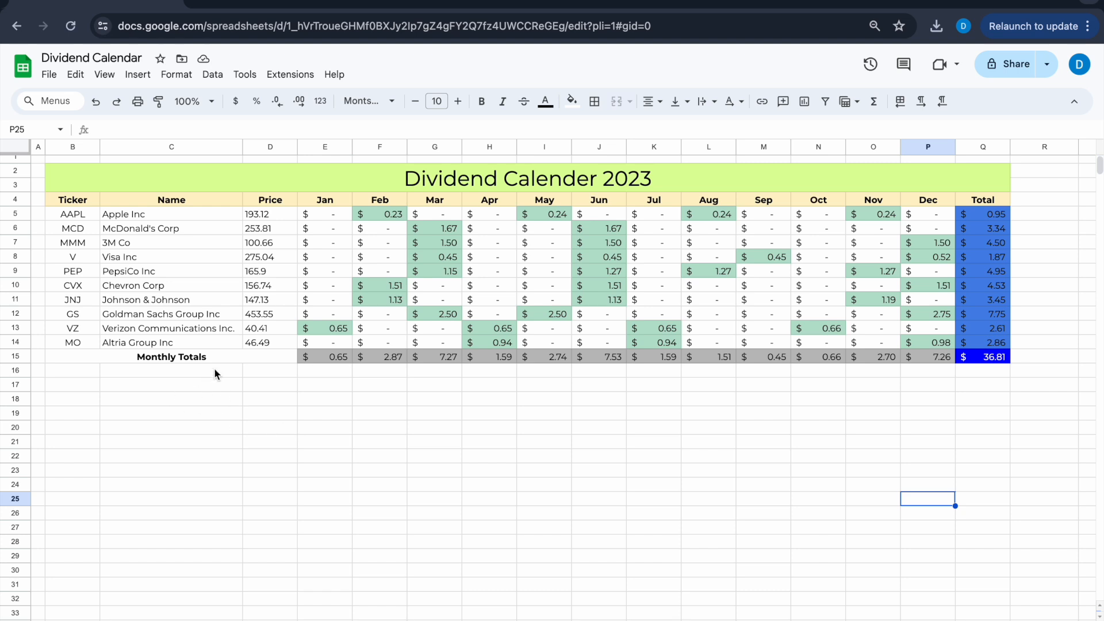
Enter the text ":)" in cell D18 below the calendar
{"action": "left_click", "coordinate": [72, 374]}
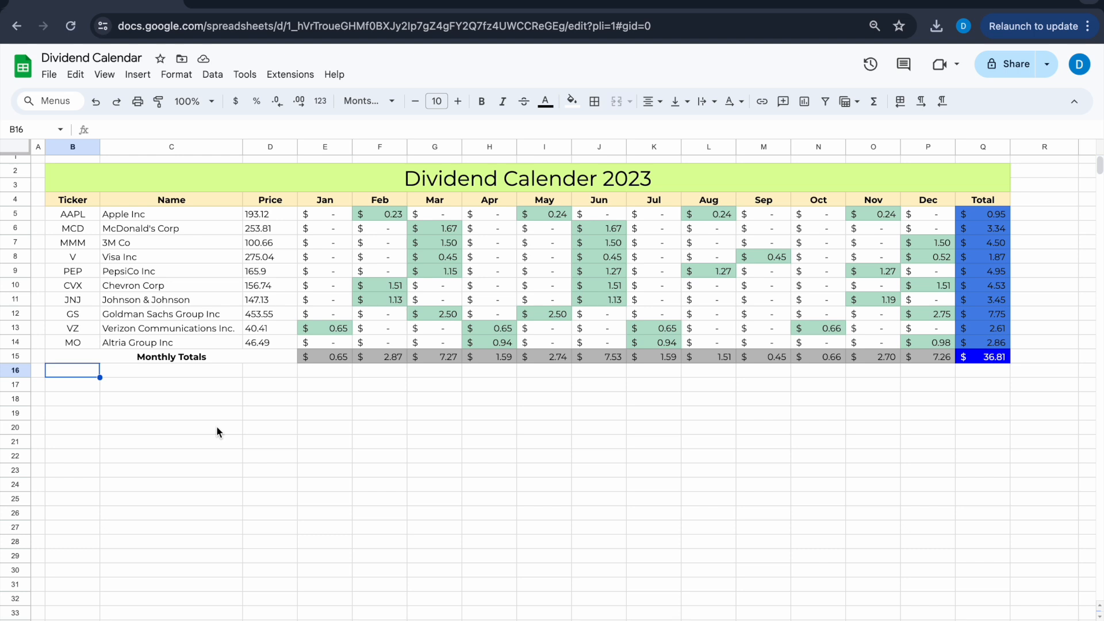
{"action": "left_click", "coordinate": [257, 403]}
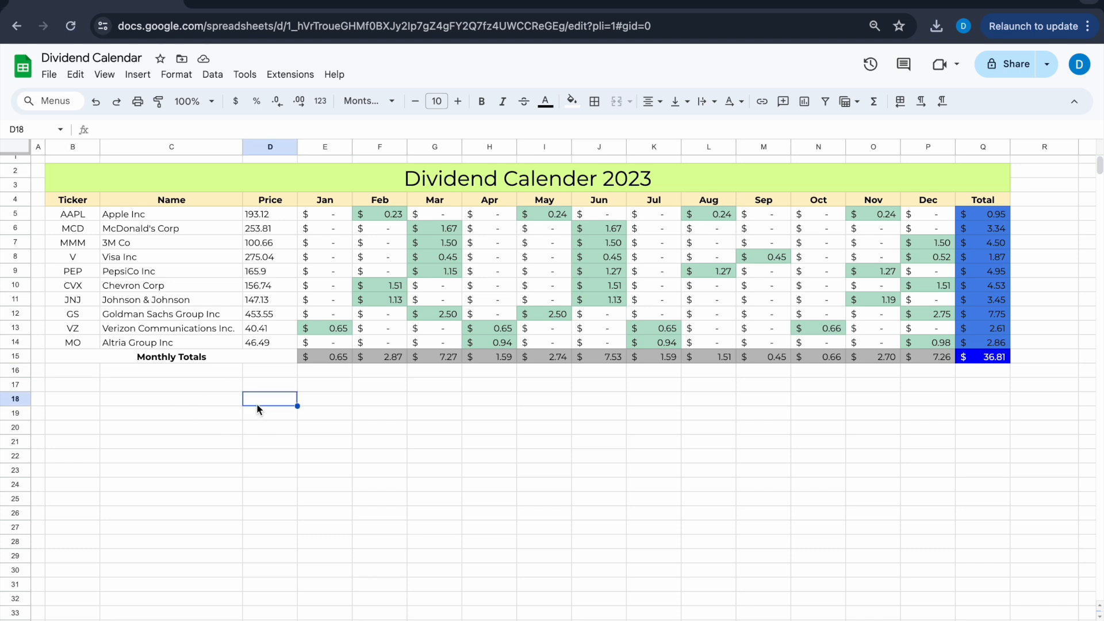
{"action": "key", "text": "Return"}
{"action": "type", "text": ":"}
{"action": "left_click", "coordinate": [274, 447]}
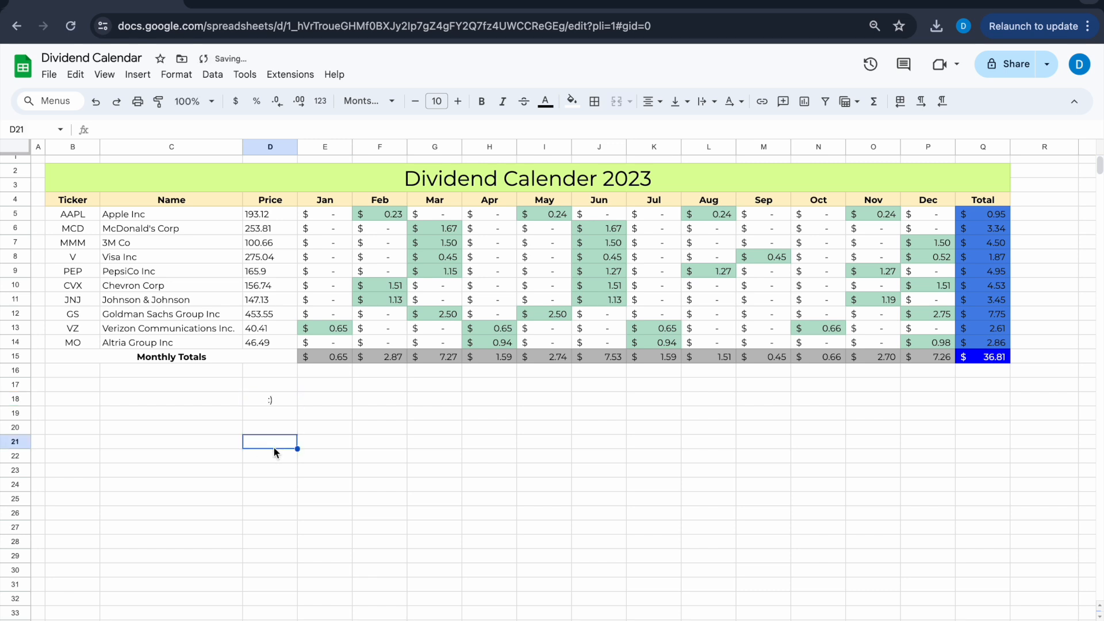